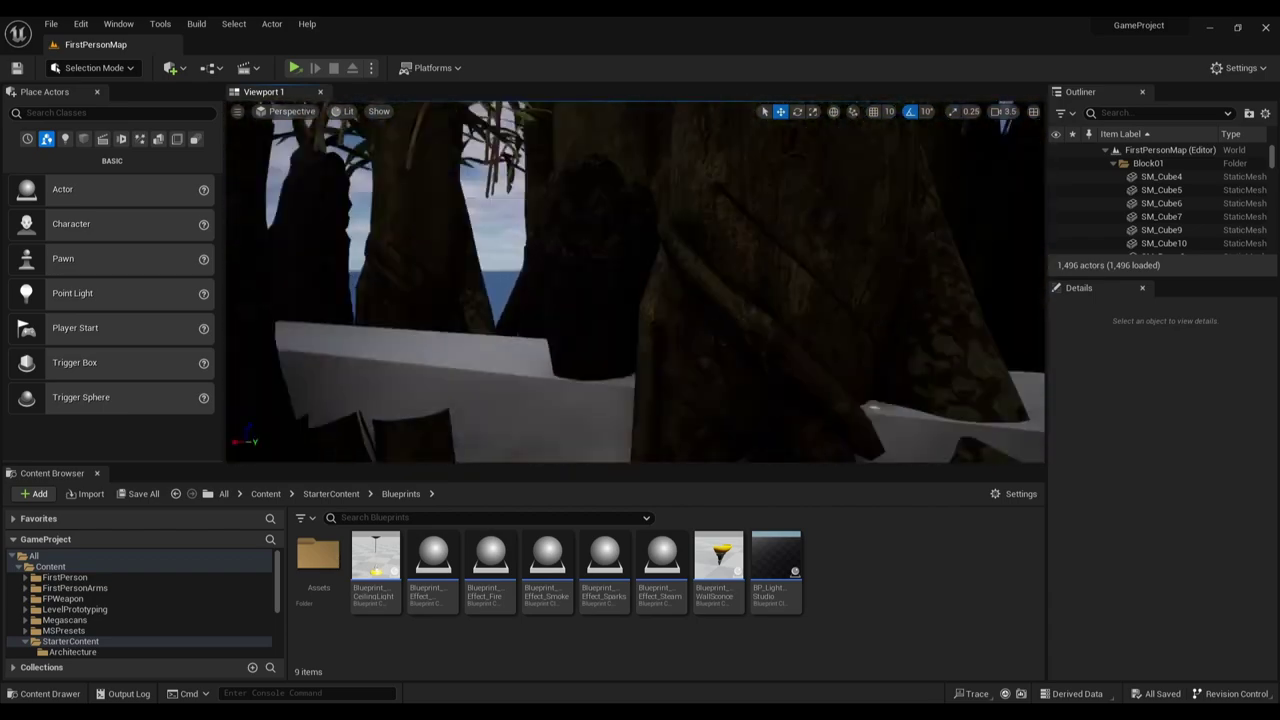
# - Look around the dark forest scene and its white walls in the level viewport
pyautogui.moveTo(635, 281); pyautogui.dragTo(900, 281, button='right')
pyautogui.press('w')
pyautogui.moveTo(635, 281); pyautogui.dragTo(330, 260, button='right')
pyautogui.moveTo(900, 285); pyautogui.dragTo(281, 187, button='right')
pyautogui.press('w')
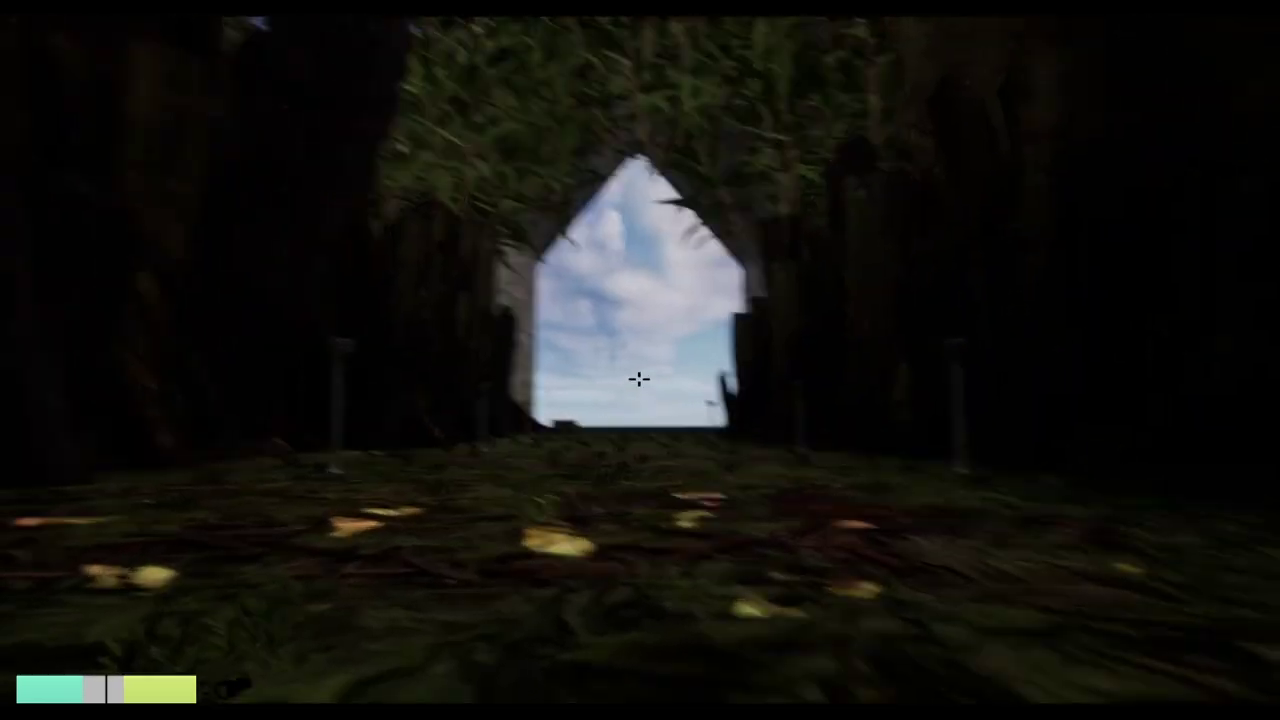
# - Play-test the game by walking toward the pointed archway, view the About page from Controls, and confirm quitting
pyautogui.press('w')
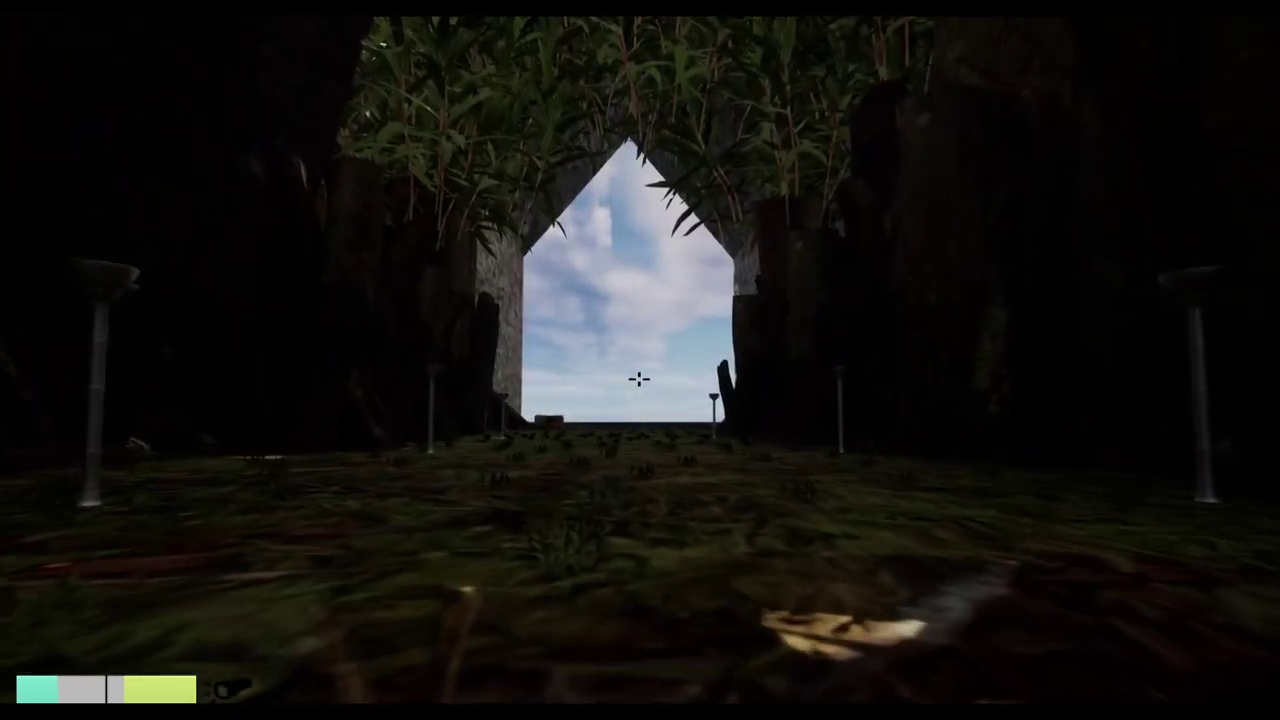
pyautogui.press('w')
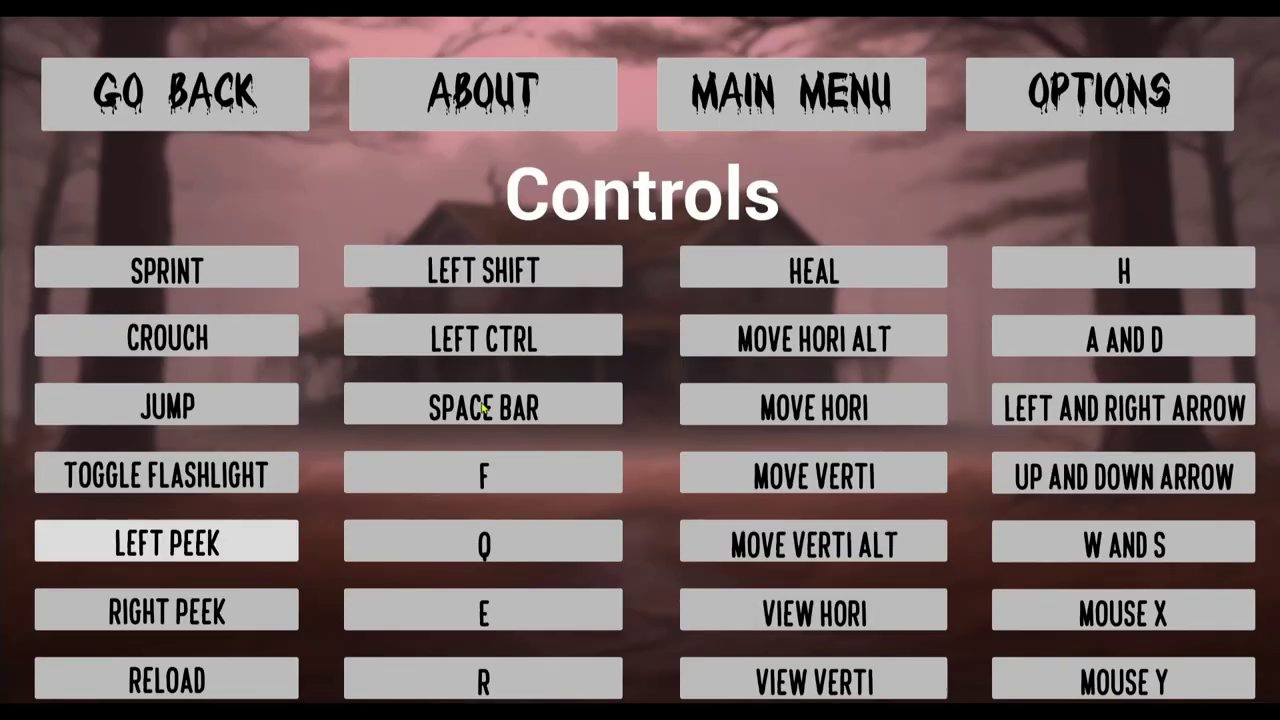
pyautogui.click(483, 94)
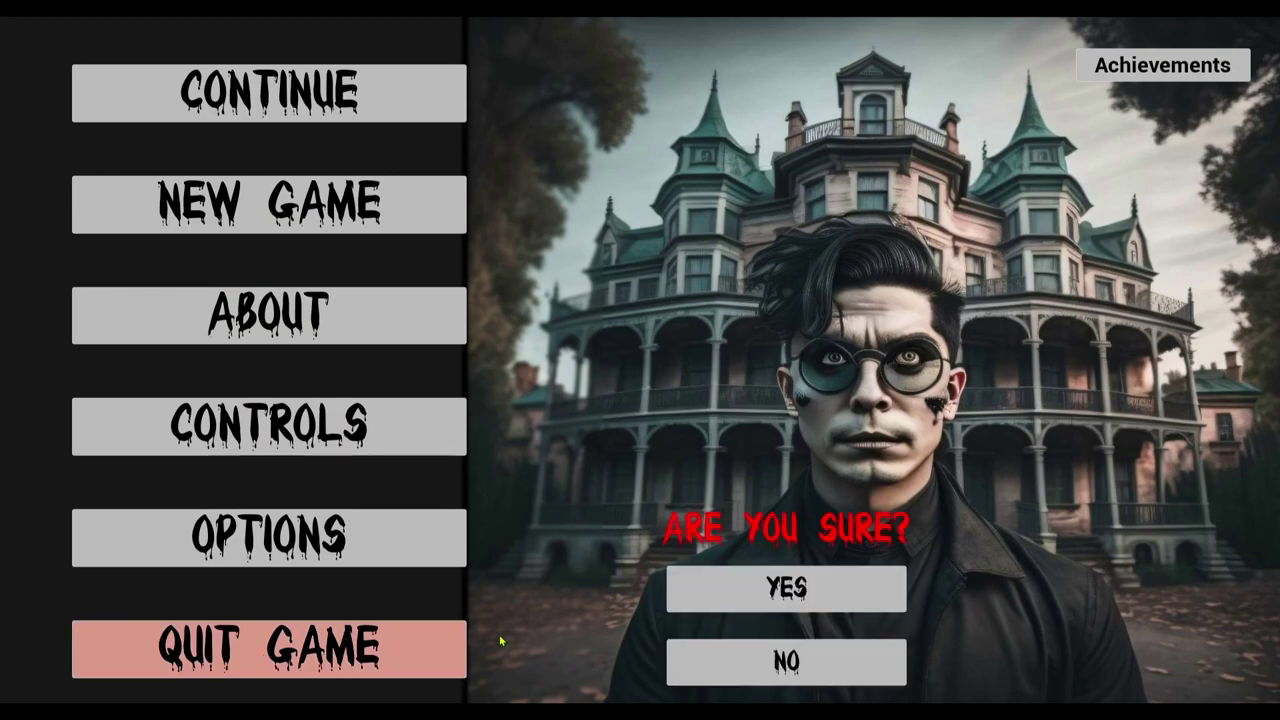
pyautogui.click(777, 589)
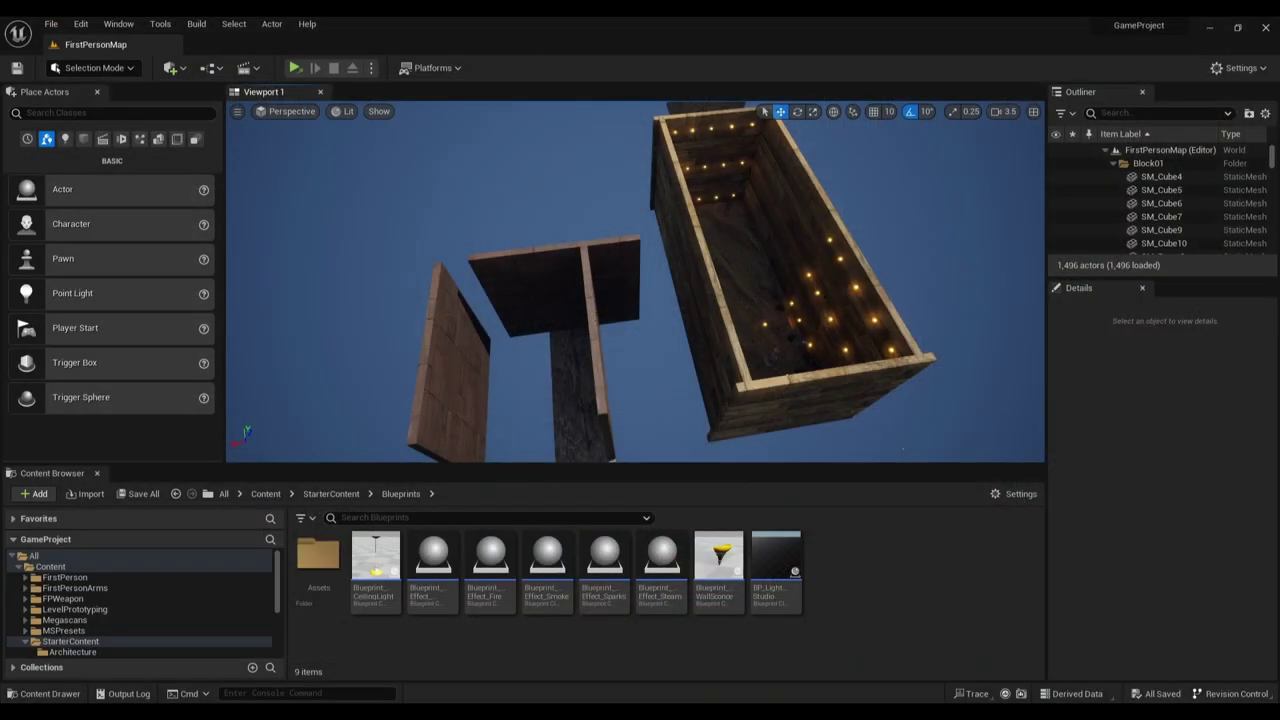
# - Inspect the open wooden building and the lights along its inner walls
pyautogui.moveTo(743, 323); pyautogui.dragTo(848, 126, button='right')
pyautogui.press('w')
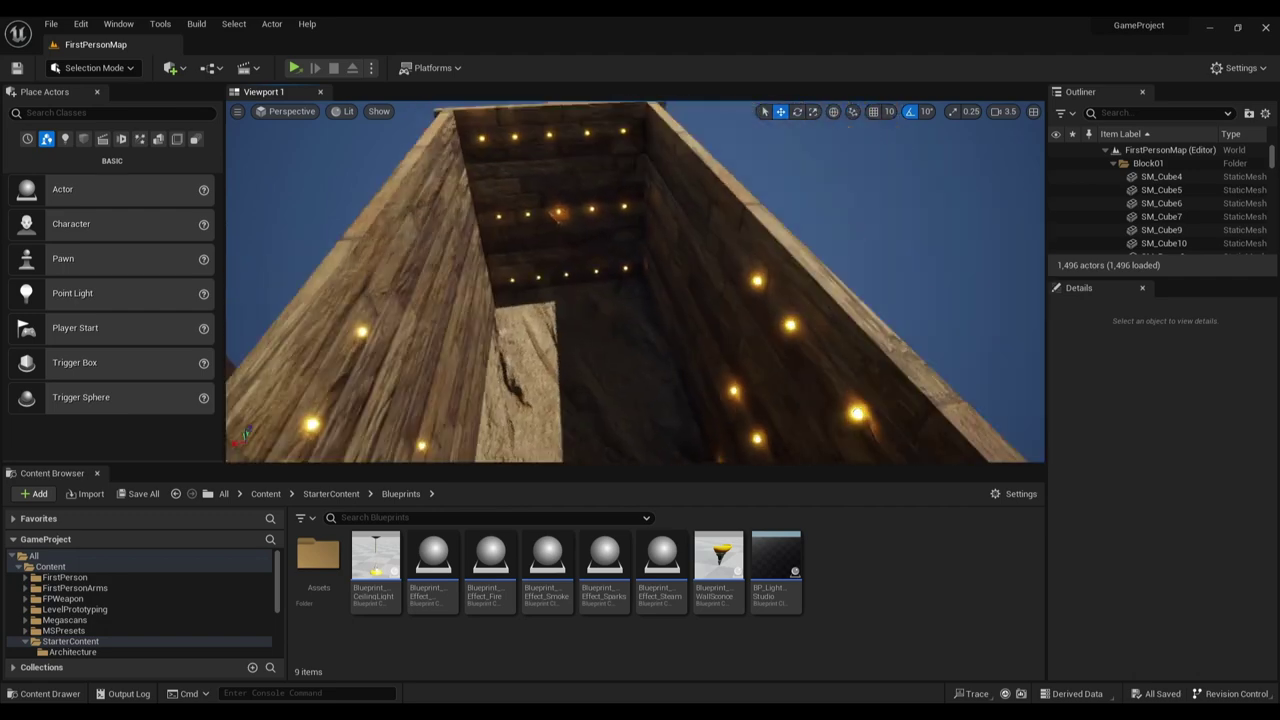
pyautogui.press('s')
pyautogui.moveTo(710, 362)
pyautogui.mouseDown(button='right')
pyautogui.moveTo(610, 390)
pyautogui.moveTo(710, 362)
pyautogui.mouseUp(button='right')
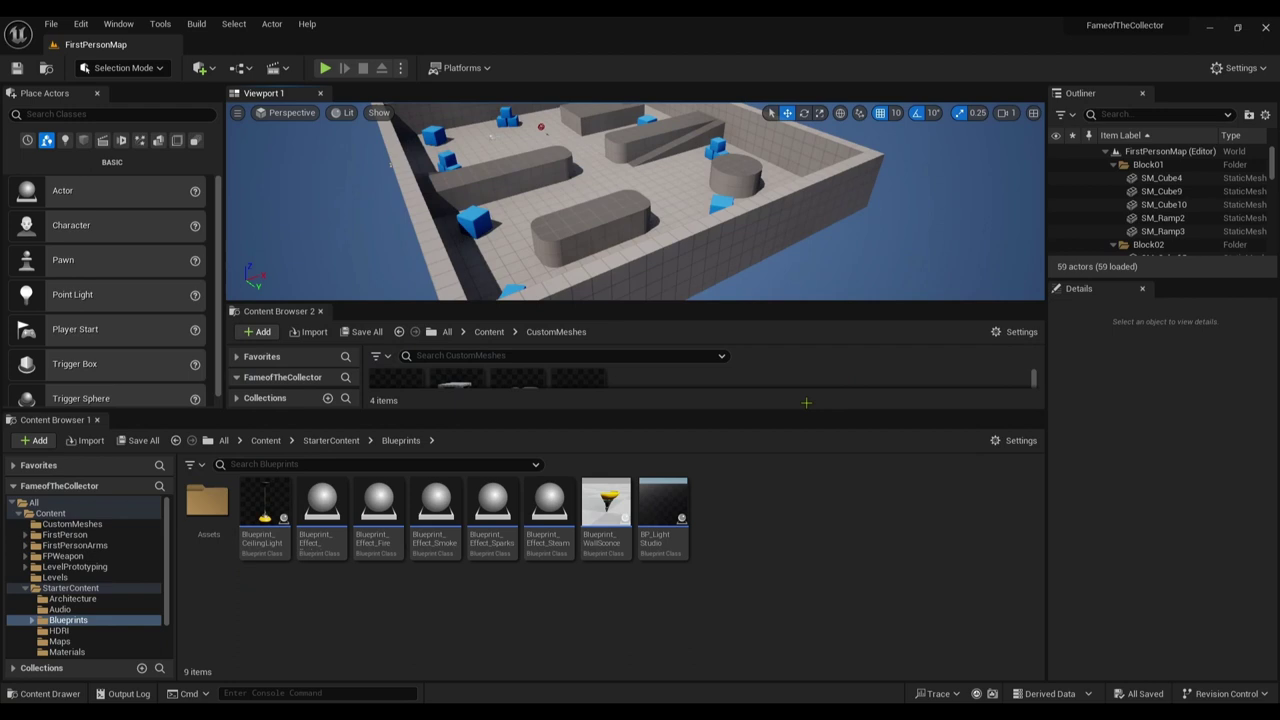
# - In the FameofTheCollector project, close the duplicate Content Browser and open the Levels folder under Content
pyautogui.moveTo(735, 245); pyautogui.dragTo(690, 230, button='right')
pyautogui.press('w')
pyautogui.press('s')
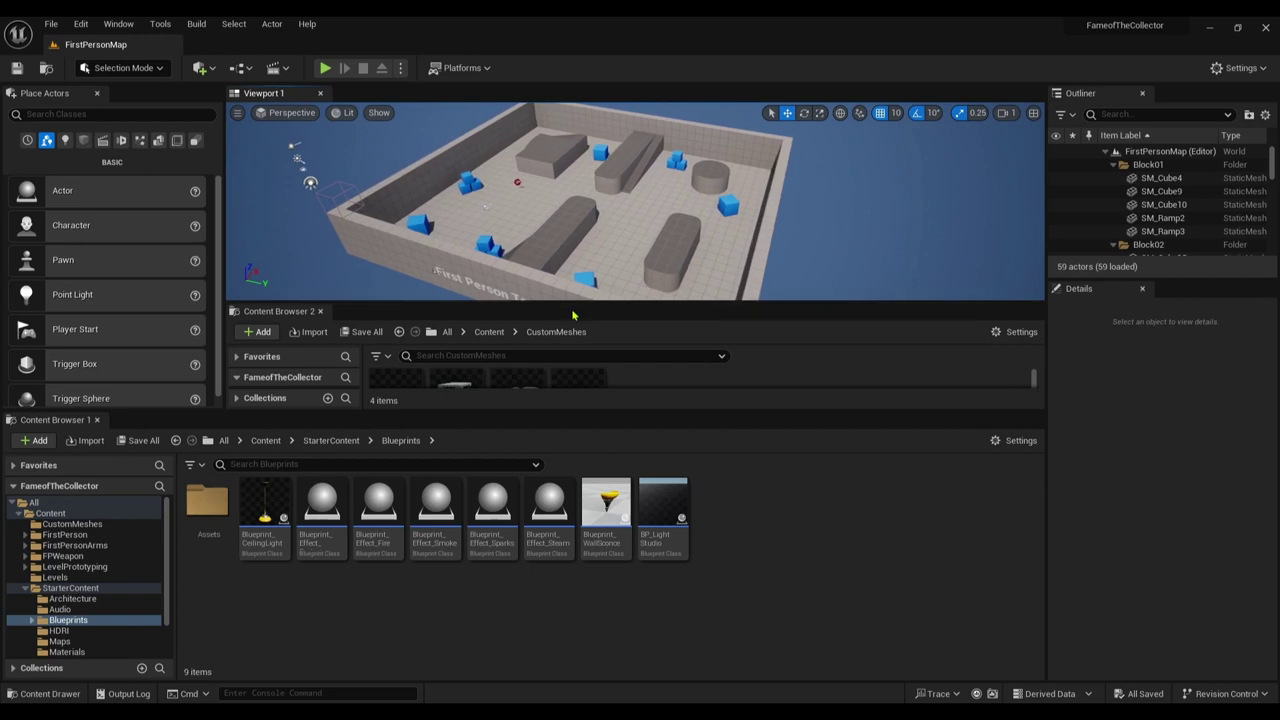
pyautogui.click(97, 420)
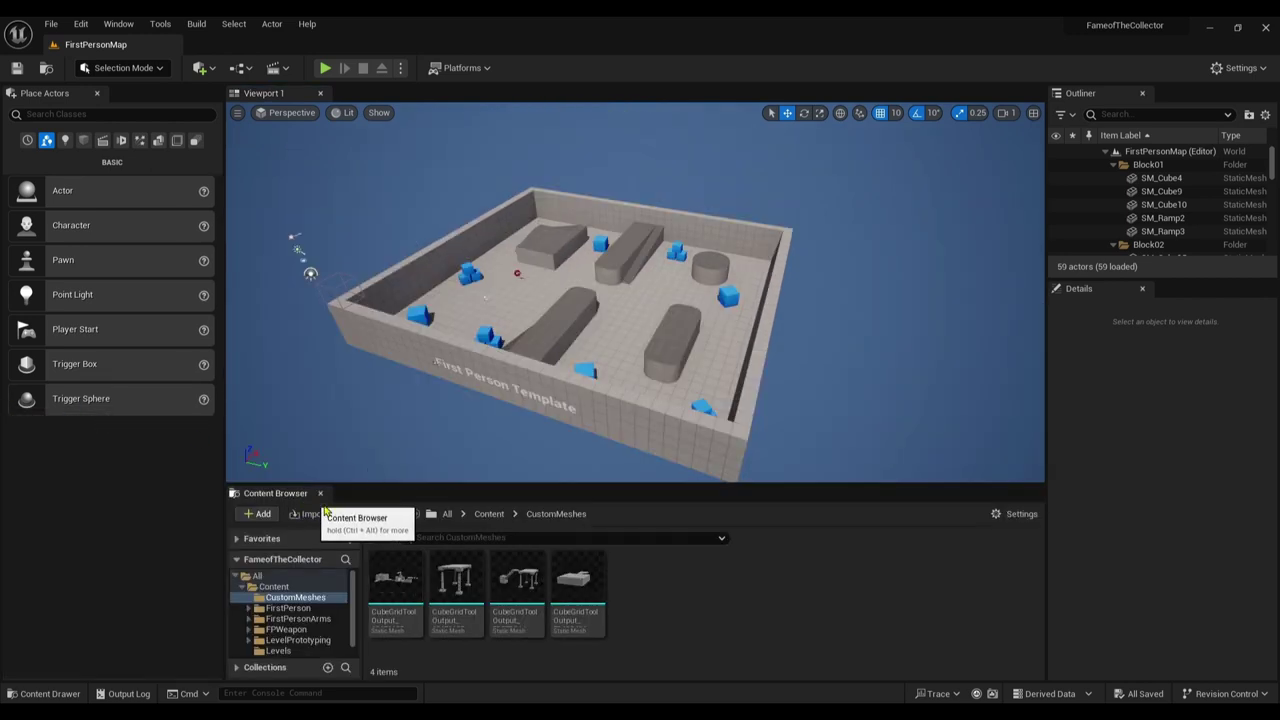
pyautogui.click(488, 516)
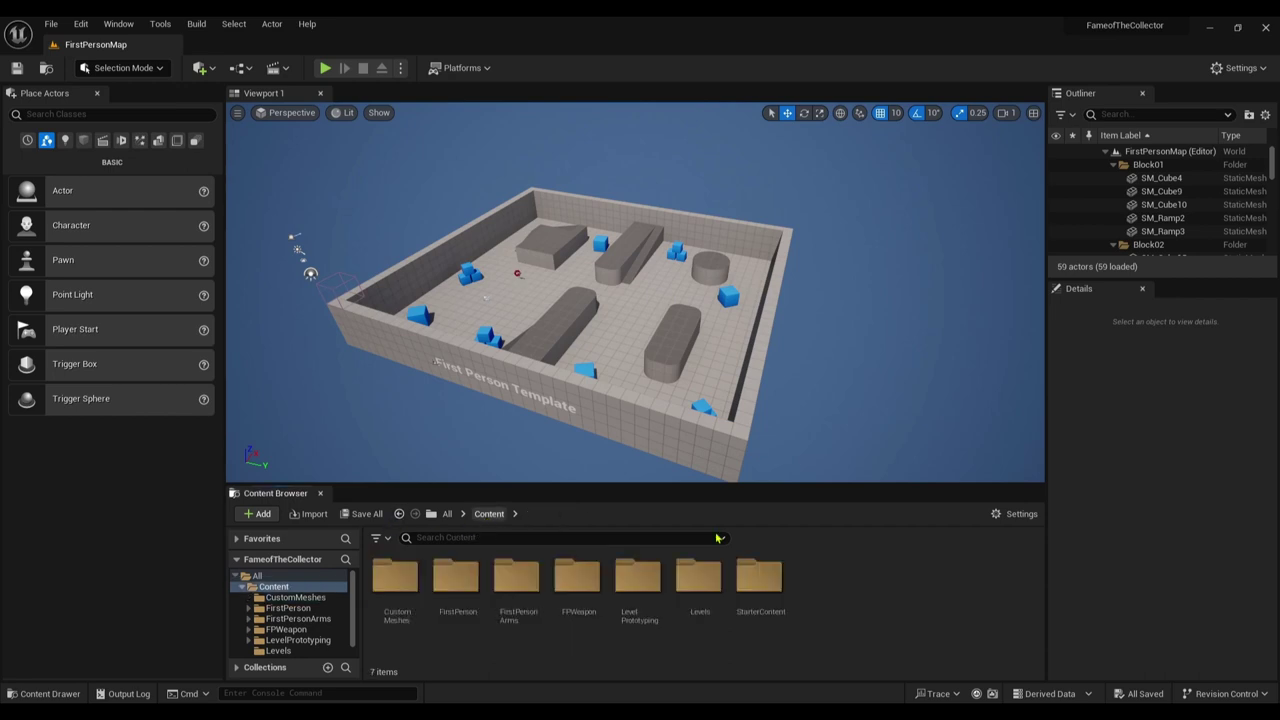
pyautogui.doubleClick(696, 600)
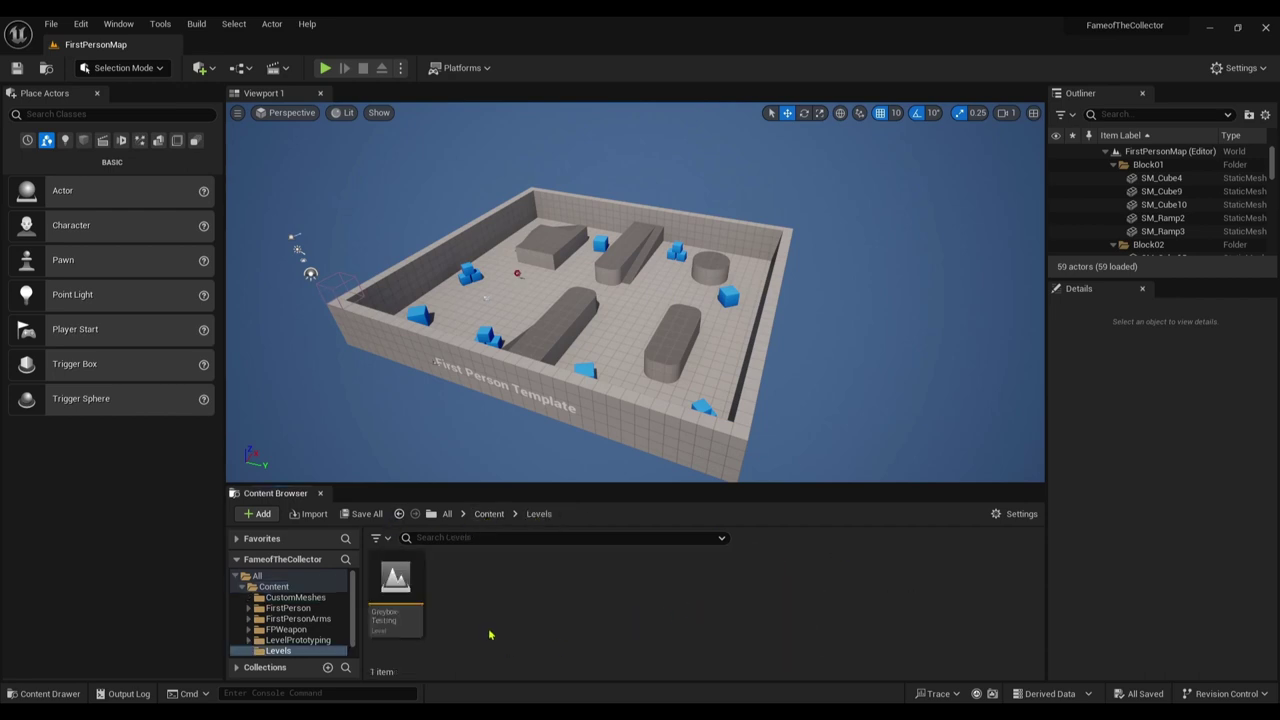
# - Look over the First Person template map and open the Greybox-Testing level
pyautogui.moveTo(618, 351); pyautogui.dragTo(270, 395, button='right')
pyautogui.press('w')
pyautogui.press('s')
pyautogui.press('w')
pyautogui.press('d')
pyautogui.moveTo(616, 104); pyautogui.dragTo(353, 342, button='right')
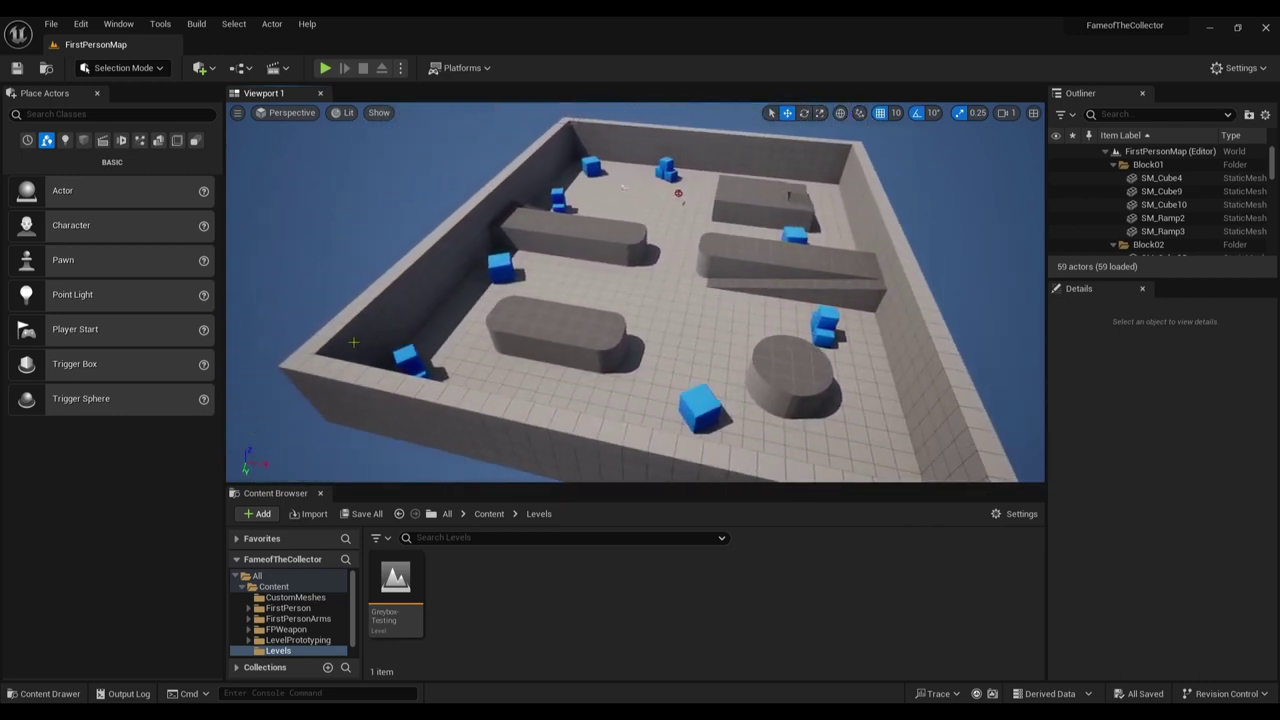
pyautogui.doubleClick(409, 608)
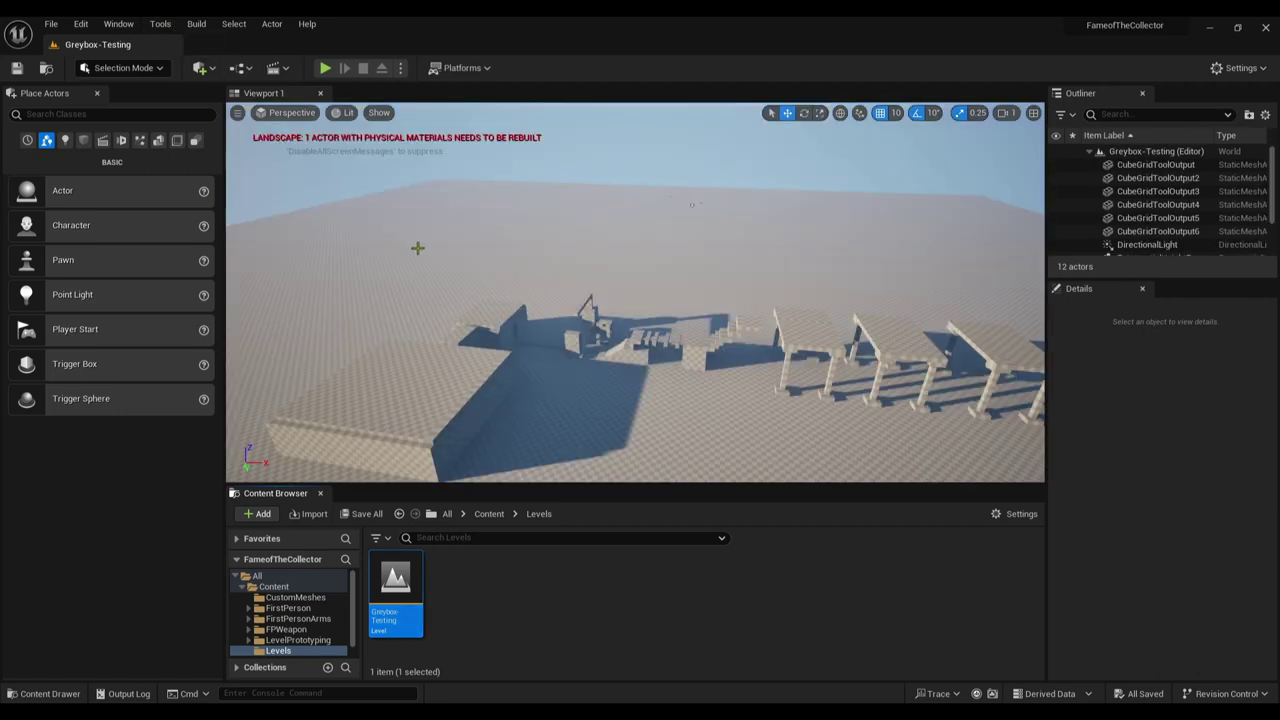
# - Examine the greybox structures and go through the level's list of actors, including its lights, fog, landscape and sky
pyautogui.moveTo(525, 288)
pyautogui.mouseDown(button='right')
pyautogui.moveTo(525, 330)
pyautogui.moveTo(700, 300)
pyautogui.moveTo(705, 285)
pyautogui.moveTo(525, 288)
pyautogui.mouseUp(button='right')
pyautogui.scroll(1, 525, 288)
pyautogui.moveTo(678, 120); pyautogui.dragTo(678, 120, button='right')
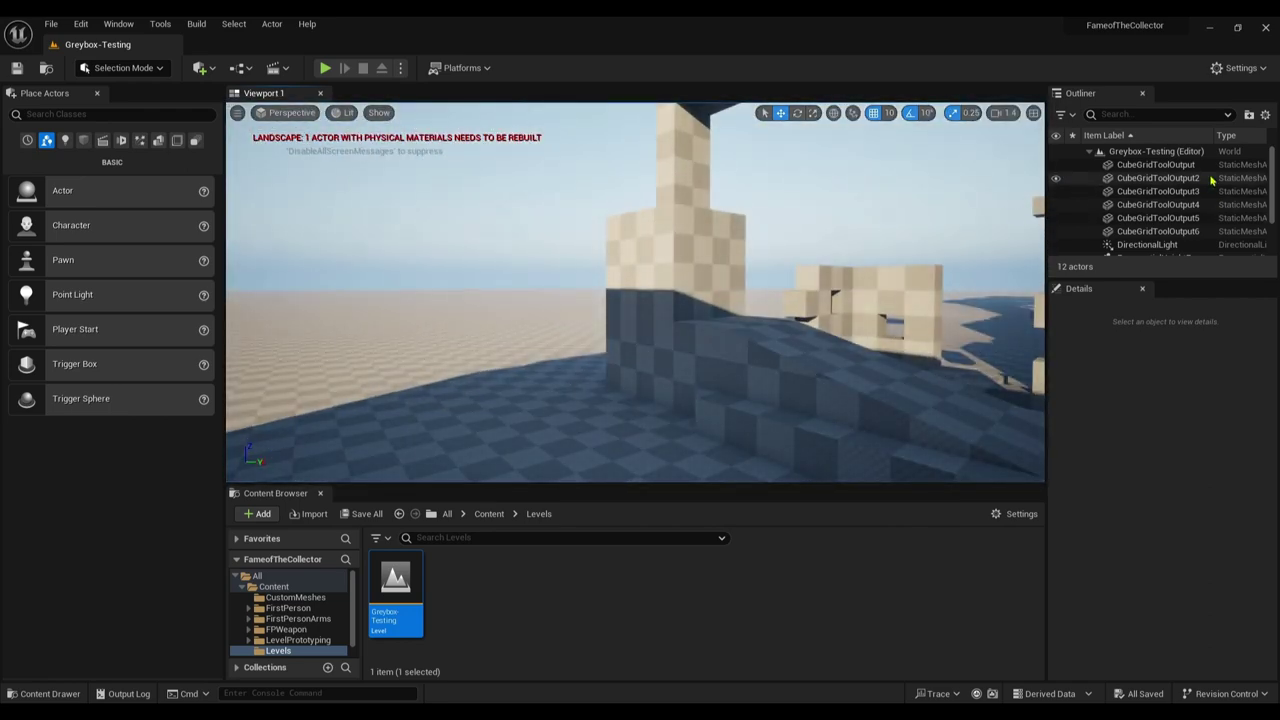
pyautogui.click(1089, 152)
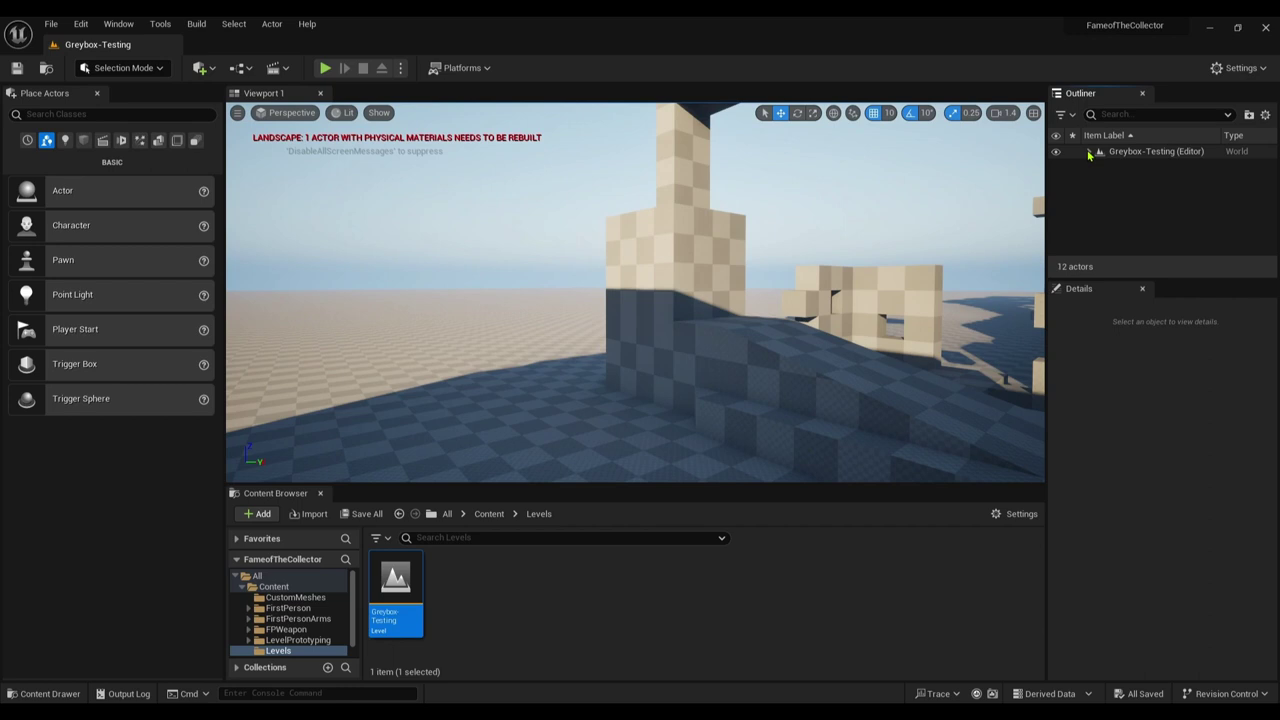
pyautogui.click(1089, 152)
pyautogui.scroll(-3, 1155, 200)
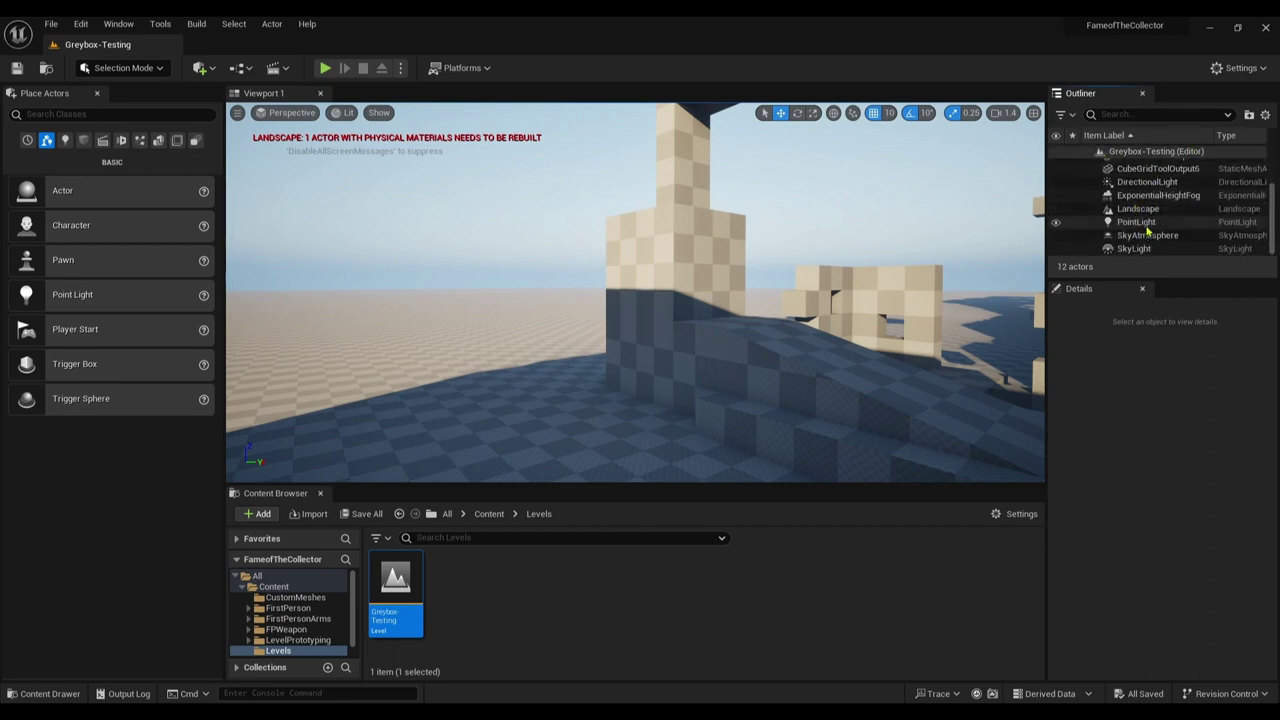
pyautogui.scroll(2, 1155, 198)
pyautogui.scroll(2, 1150, 200)
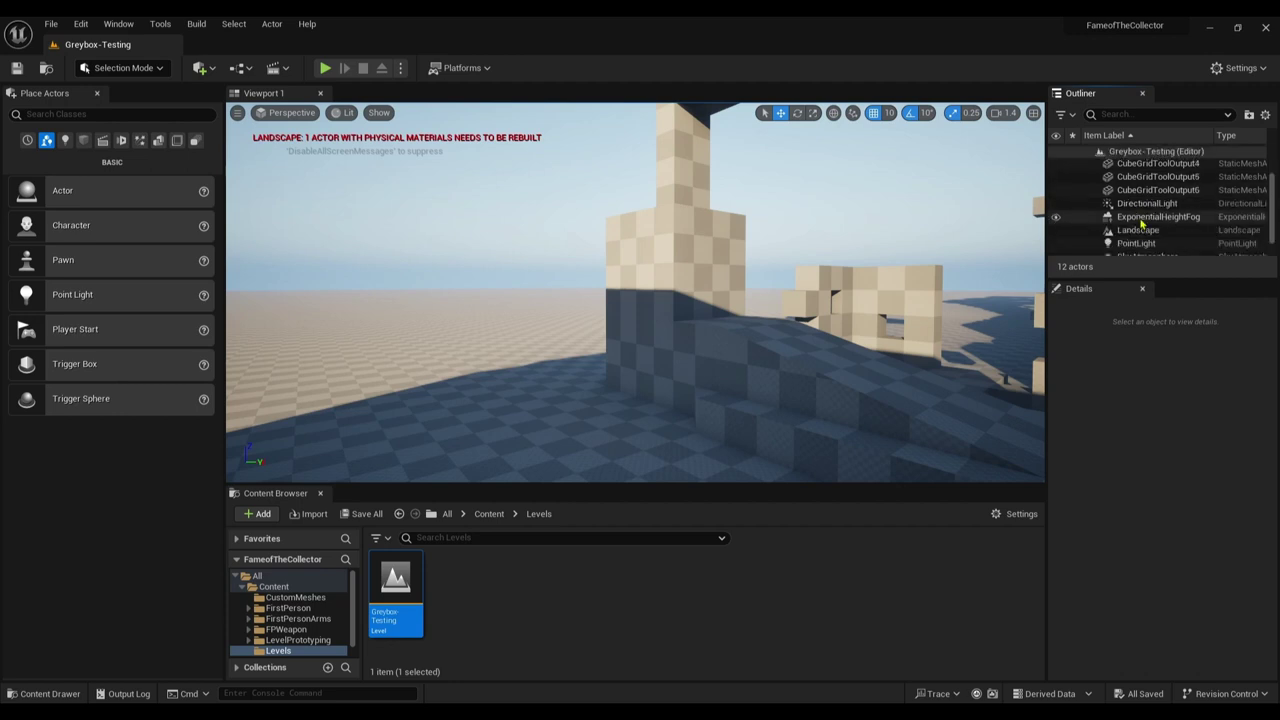
pyautogui.scroll(-1, 1138, 245)
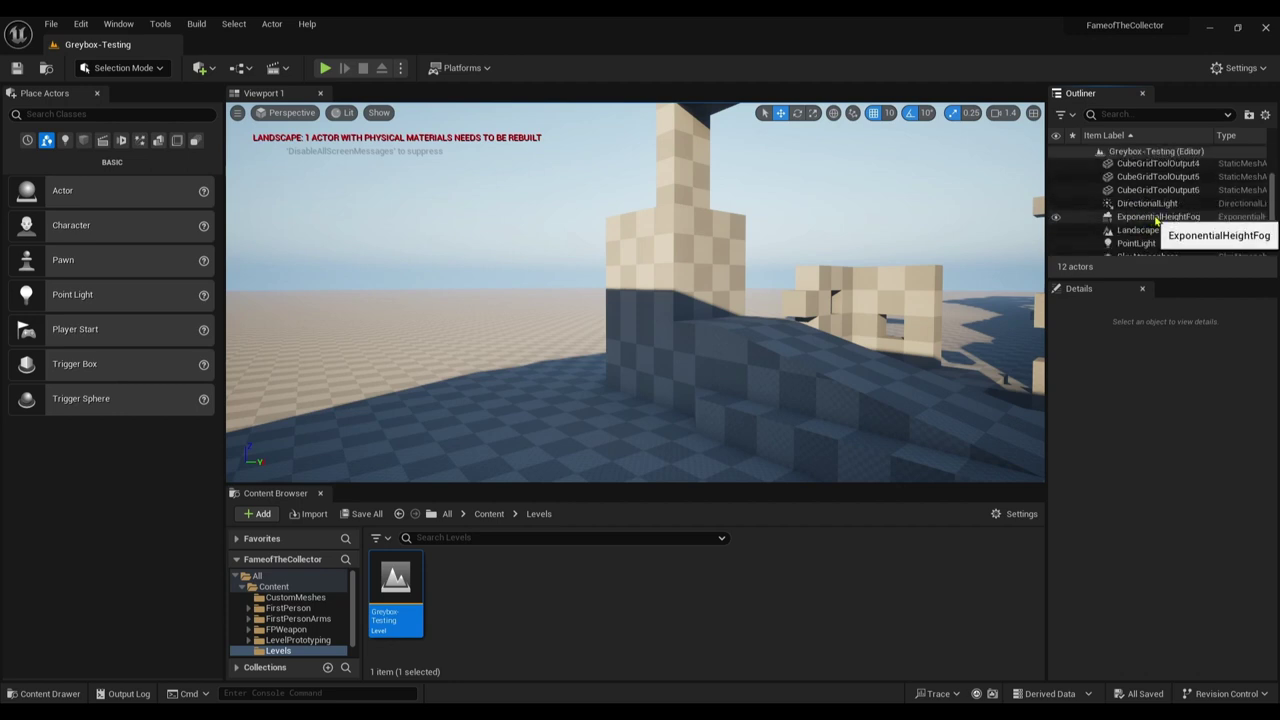
pyautogui.scroll(-2, 1157, 222)
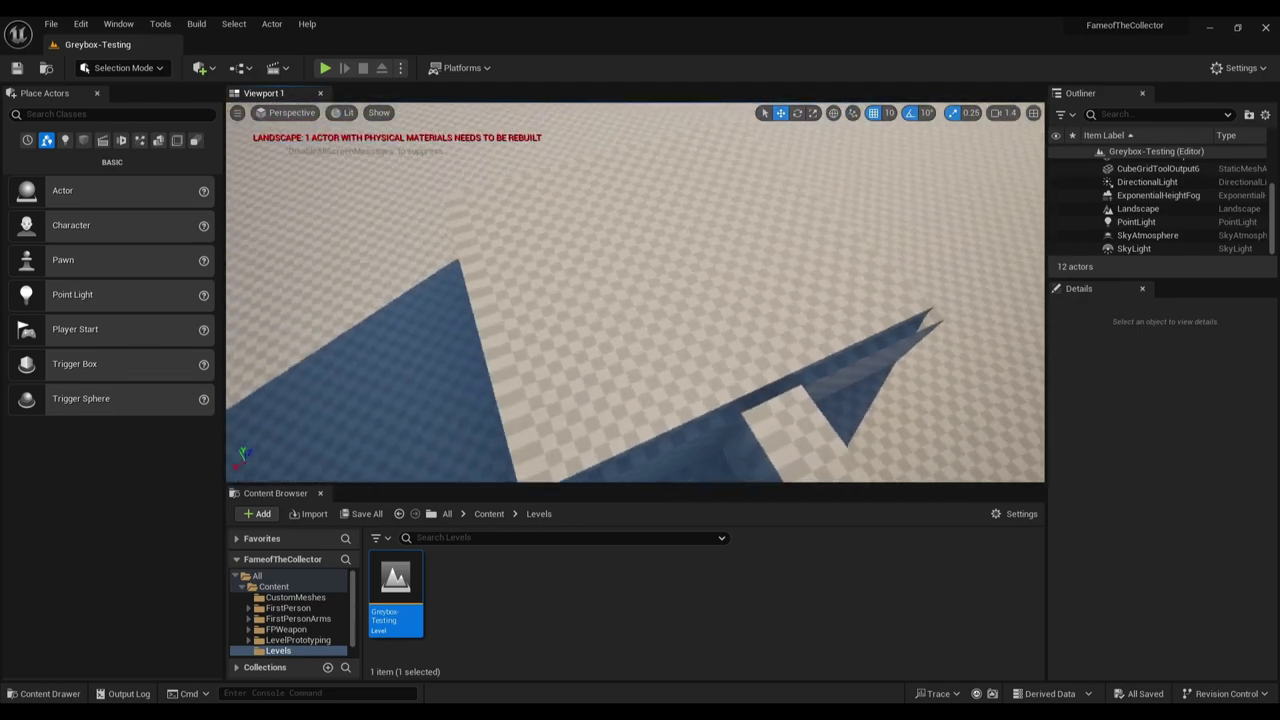
# - Dismiss the options for the large greybox block and select the Landscape actor
pyautogui.moveTo(635, 292); pyautogui.dragTo(760, 262, button='right')
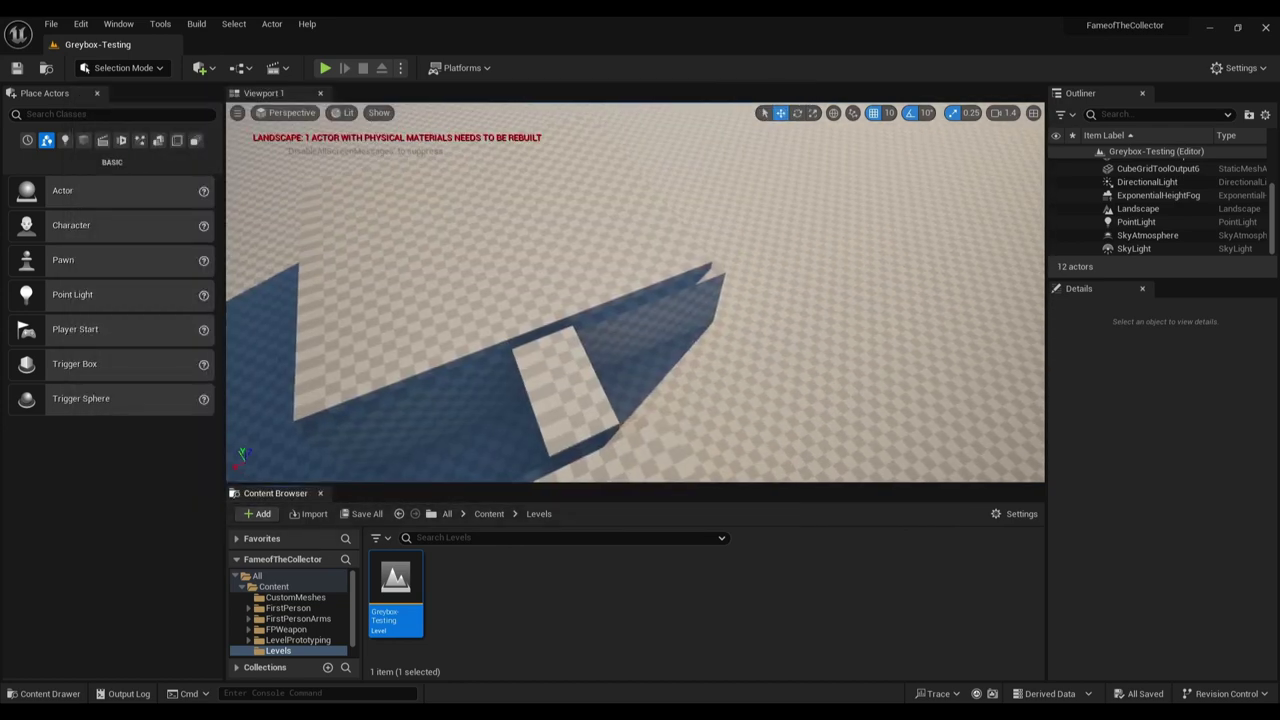
pyautogui.rightClick(631, 309)
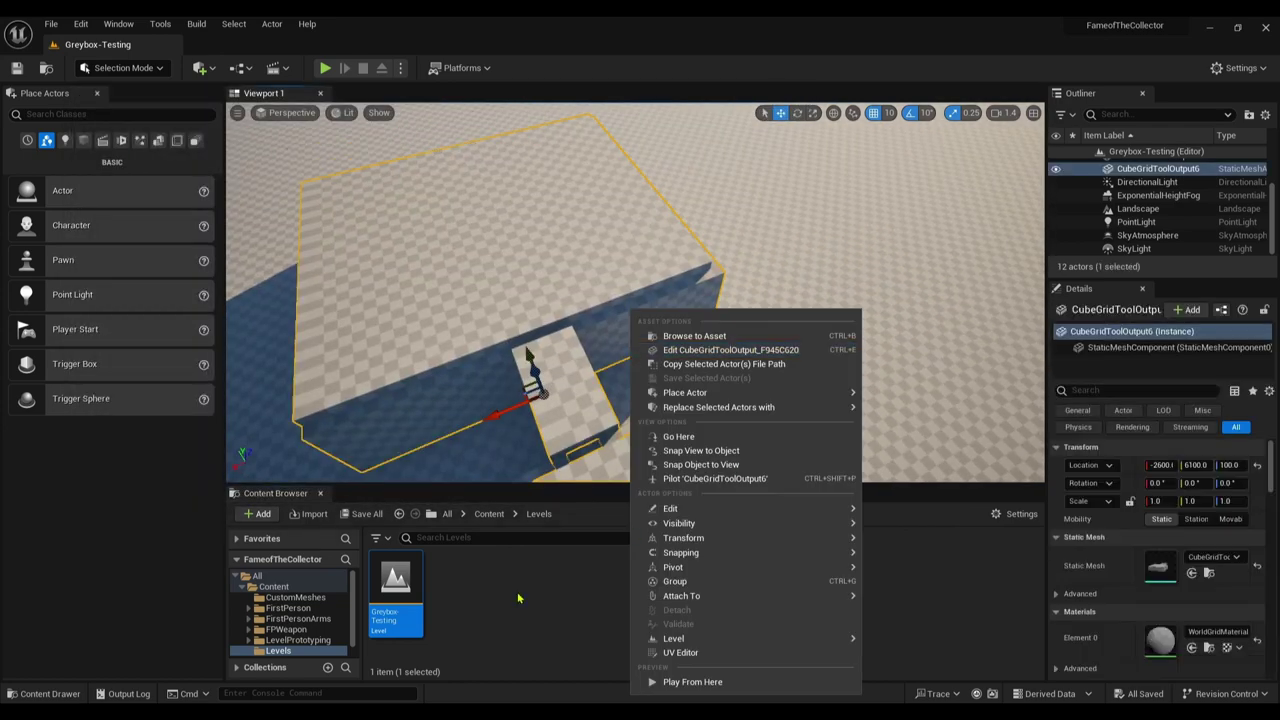
pyautogui.click(697, 391)
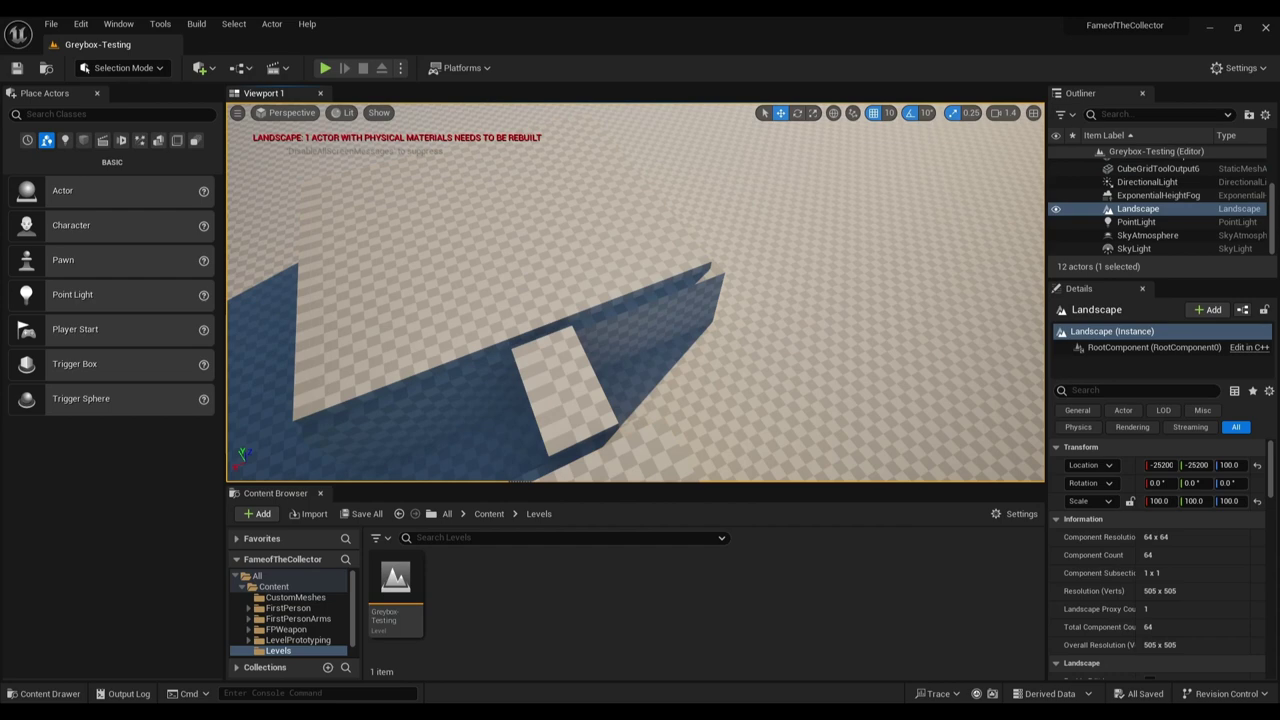
pyautogui.moveTo(635, 292); pyautogui.dragTo(720, 296, button='right')
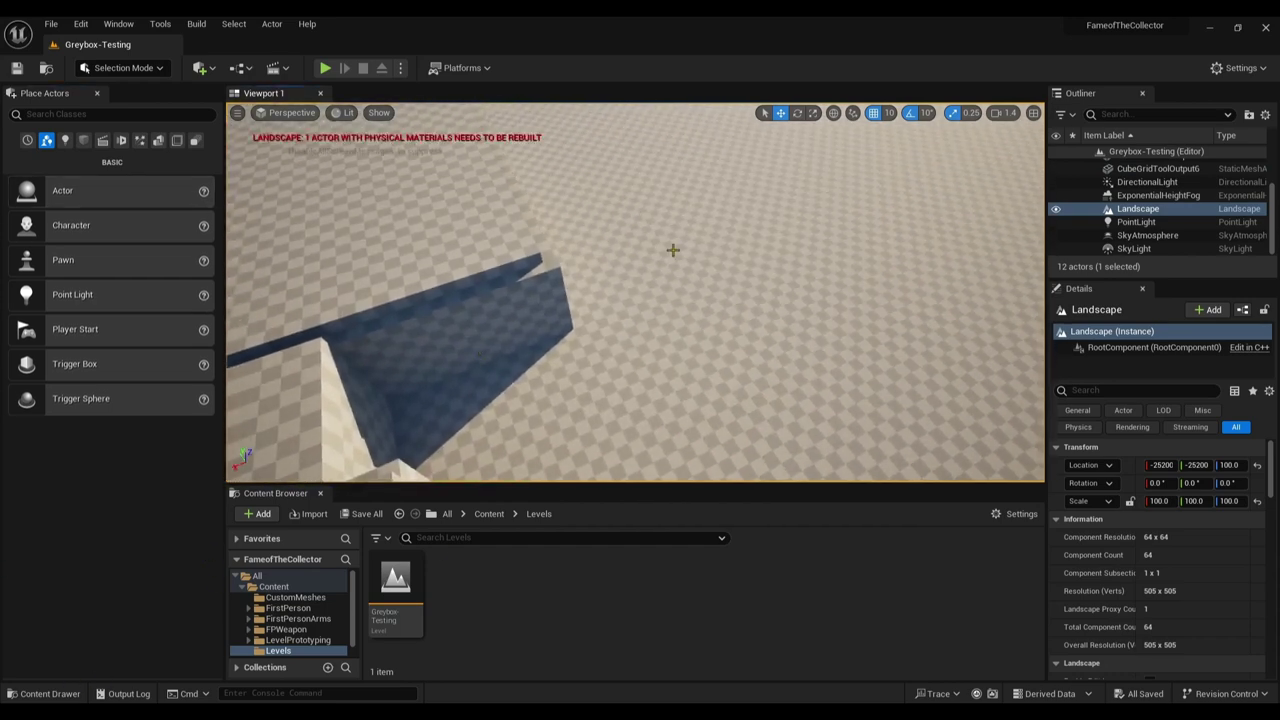
pyautogui.moveTo(673, 250); pyautogui.dragTo(543, 143, button='right')
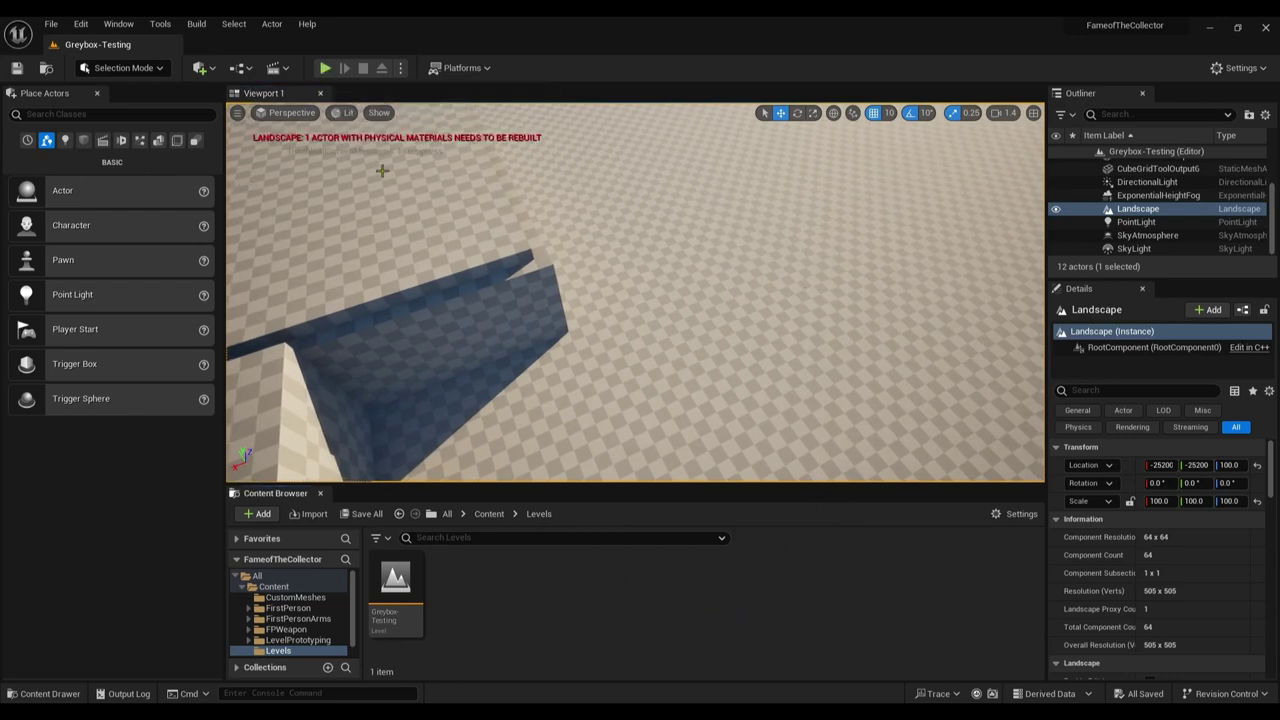
# - Switch the editor to Landscape mode and return it to Selection mode
pyautogui.click(462, 68)
pyautogui.click(460, 68)
pyautogui.click(112, 68)
pyautogui.click(135, 103)
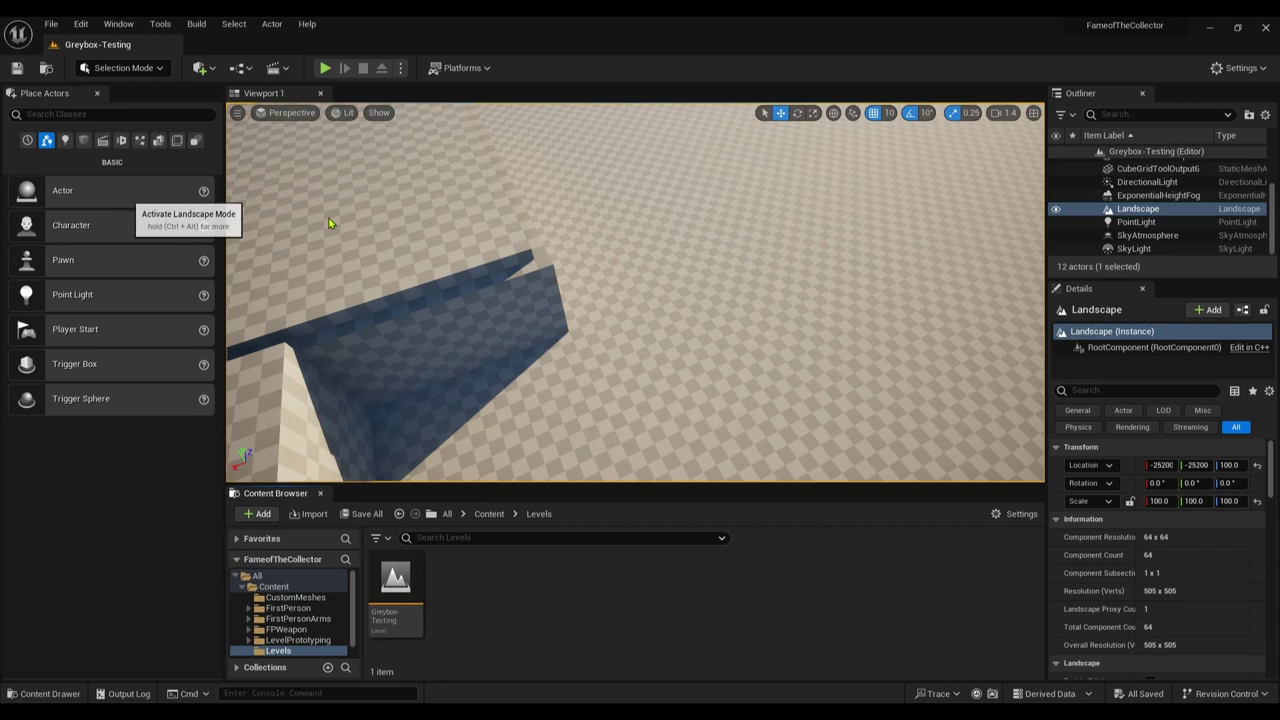
pyautogui.click(114, 68)
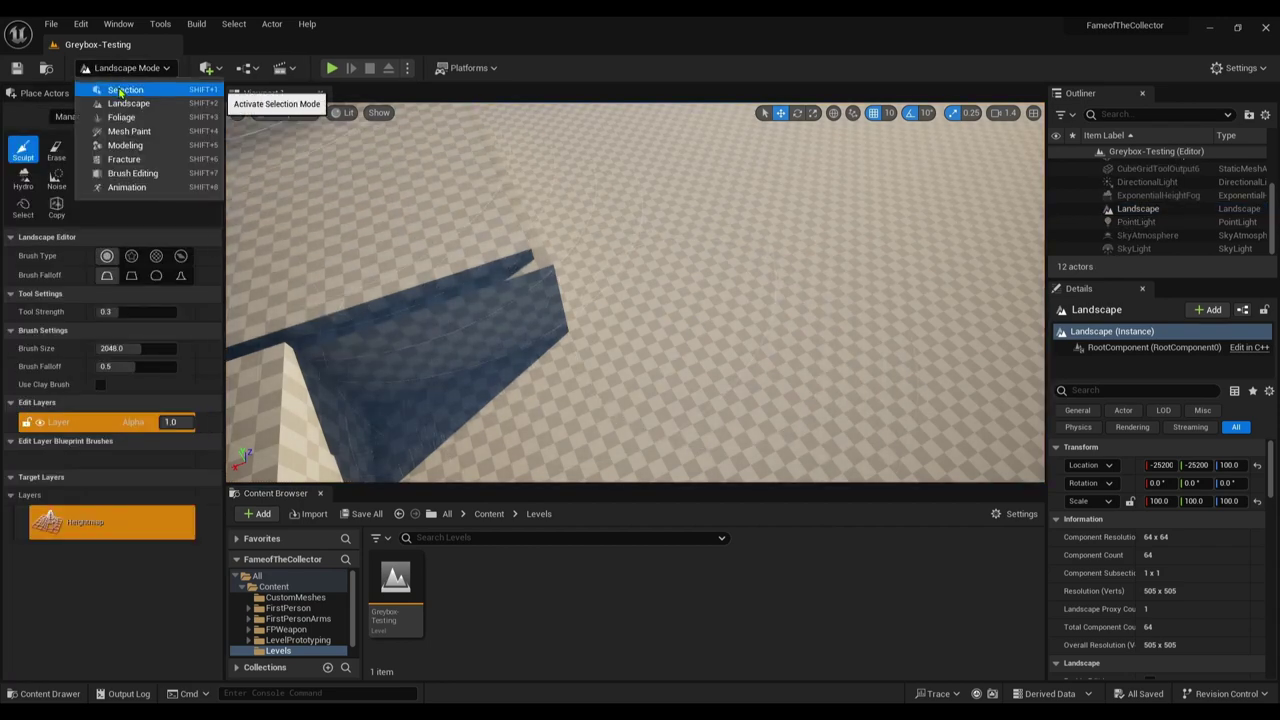
pyautogui.click(112, 89)
# - Review the actor types that can be placed on the landscape, and close the list without placing any
pyautogui.rightClick(585, 216)
pyautogui.write('s')
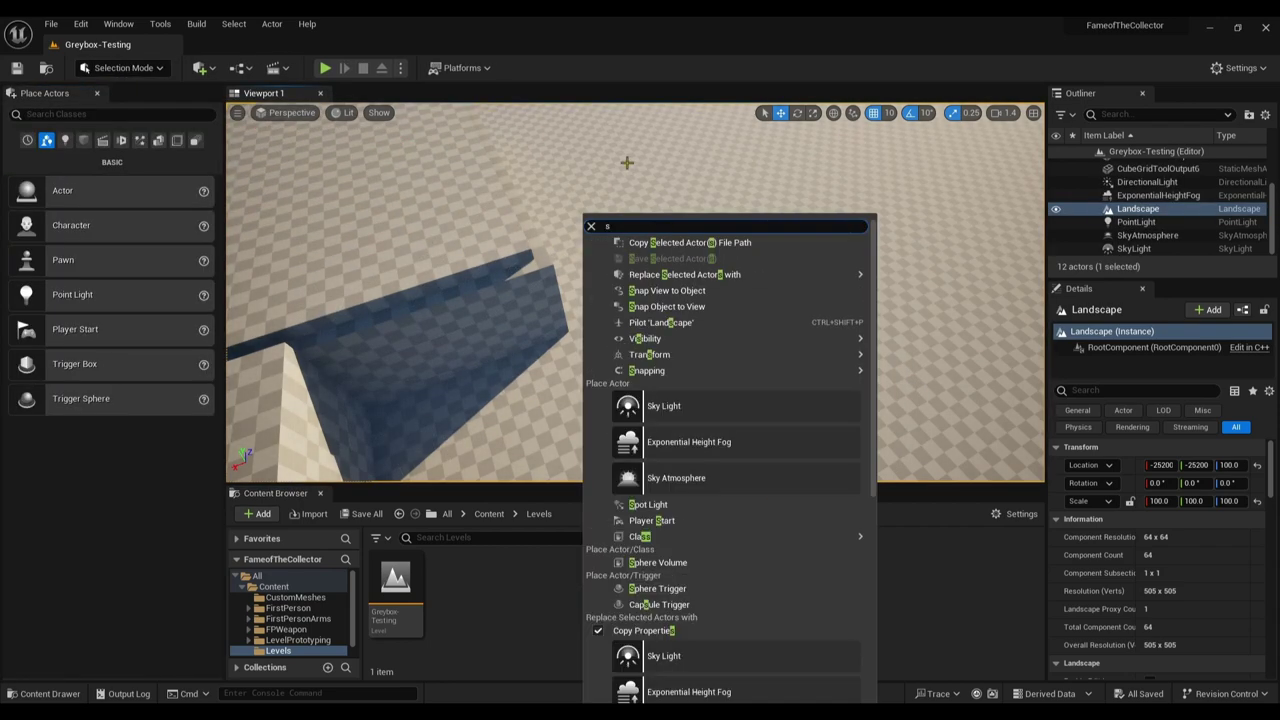
pyautogui.press('BackSpace')
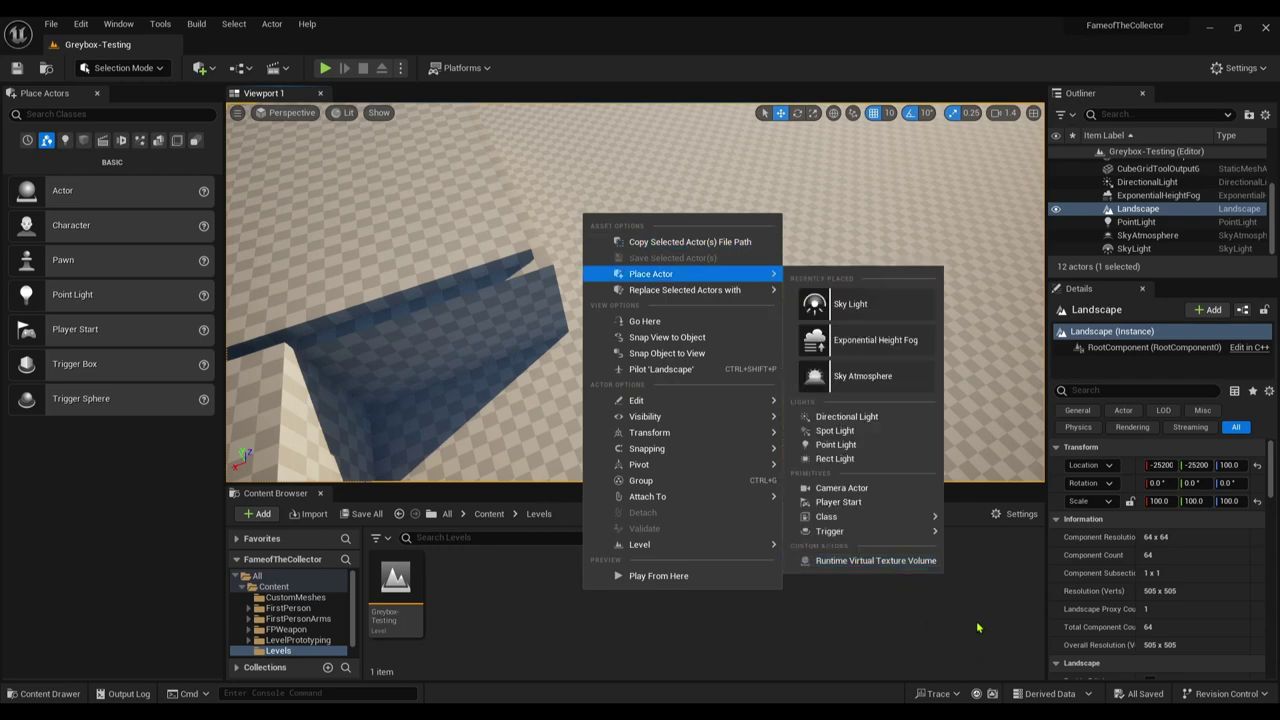
pyautogui.click(970, 566)
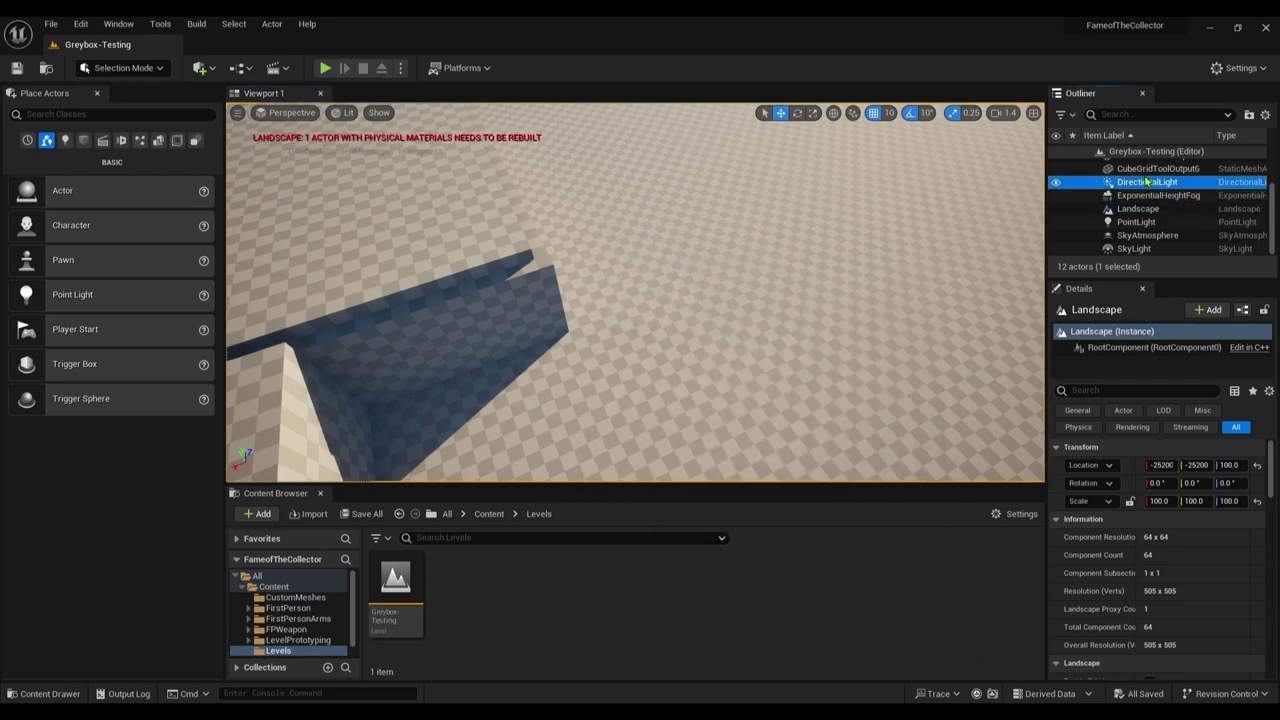
# - Inspect the large greybox block and the surrounding landscape by selecting each in turn
pyautogui.scroll(3, 1160, 200)
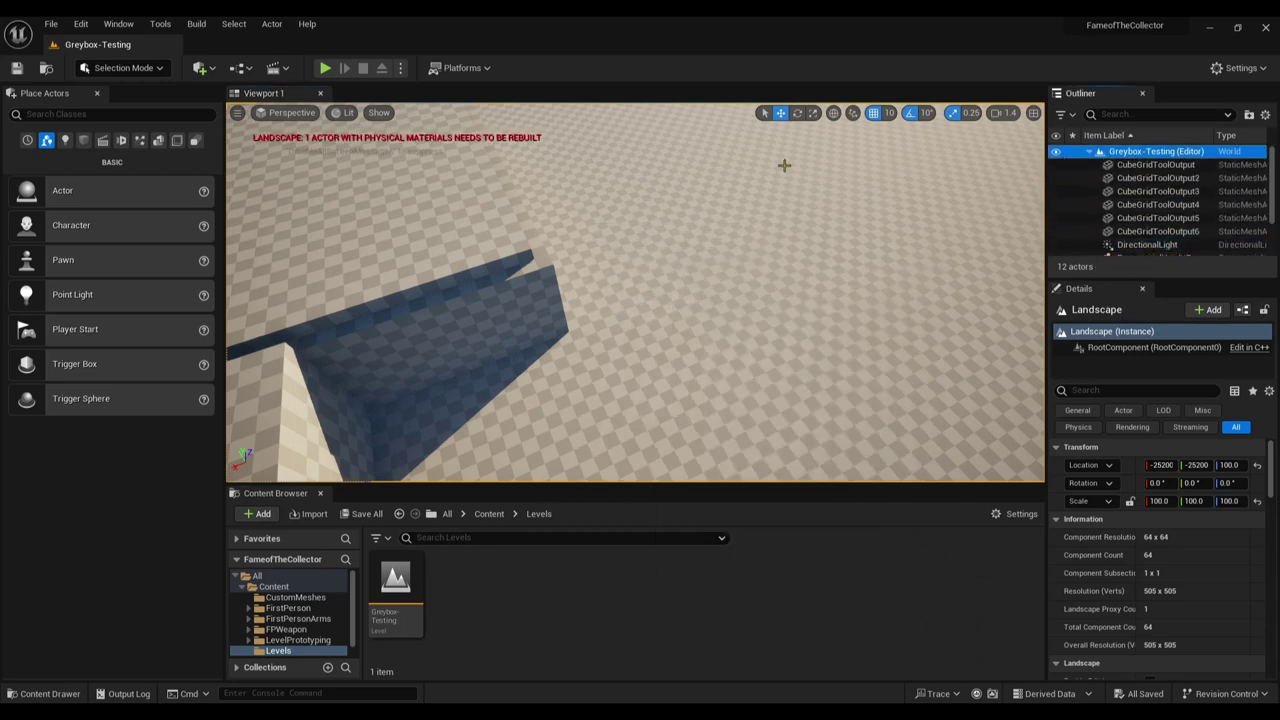
pyautogui.click(652, 242)
pyautogui.moveTo(652, 242); pyautogui.dragTo(440, 250, button='right')
pyautogui.moveTo(715, 250); pyautogui.dragTo(734, 316, button='right')
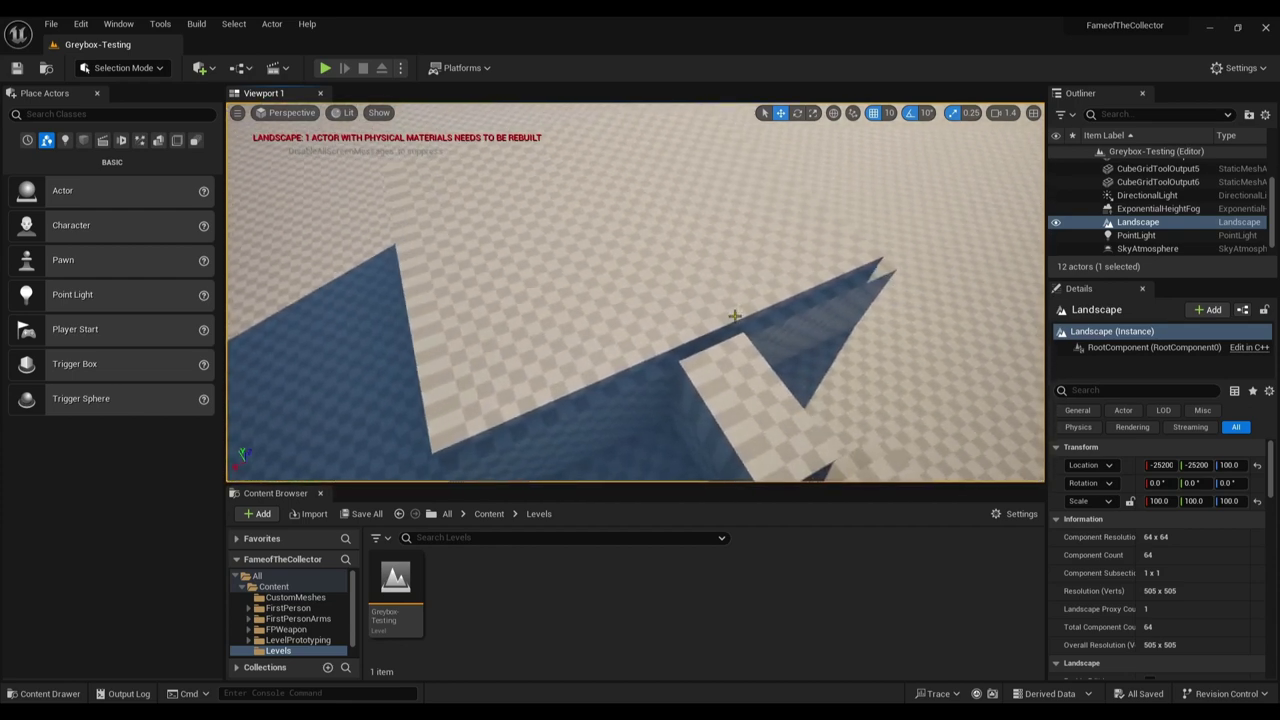
pyautogui.click(665, 329)
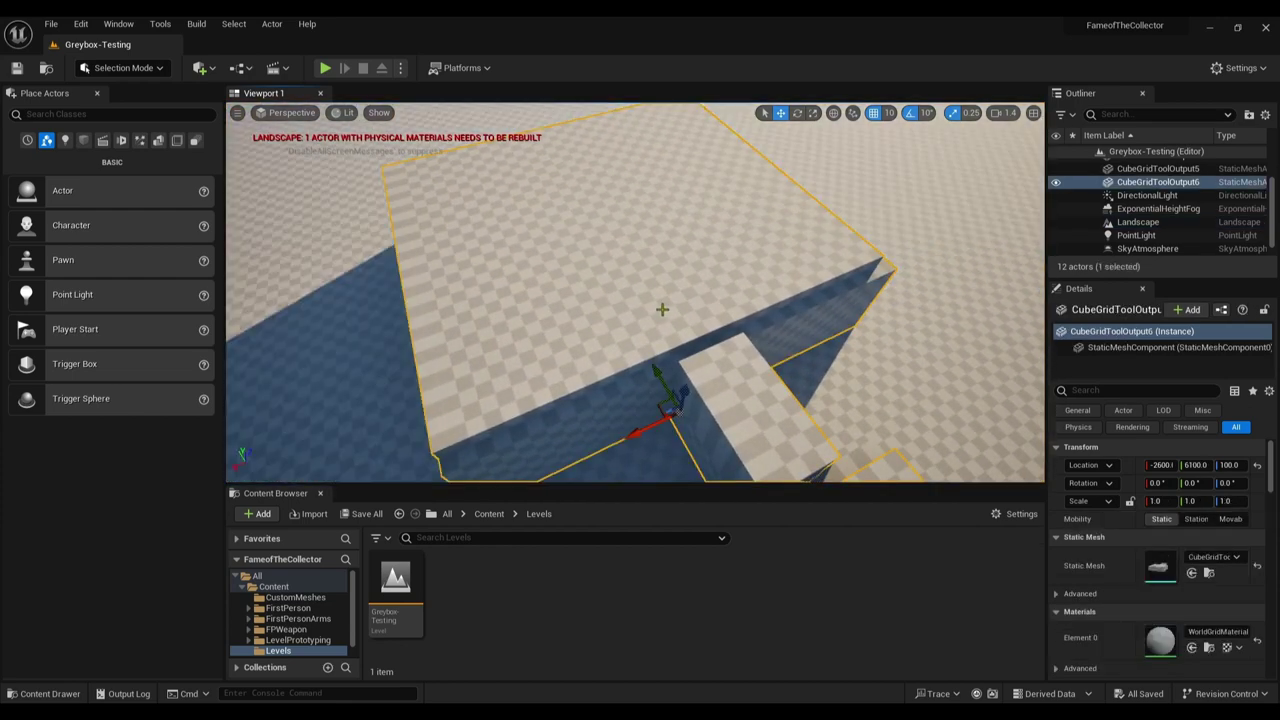
pyautogui.click(971, 395)
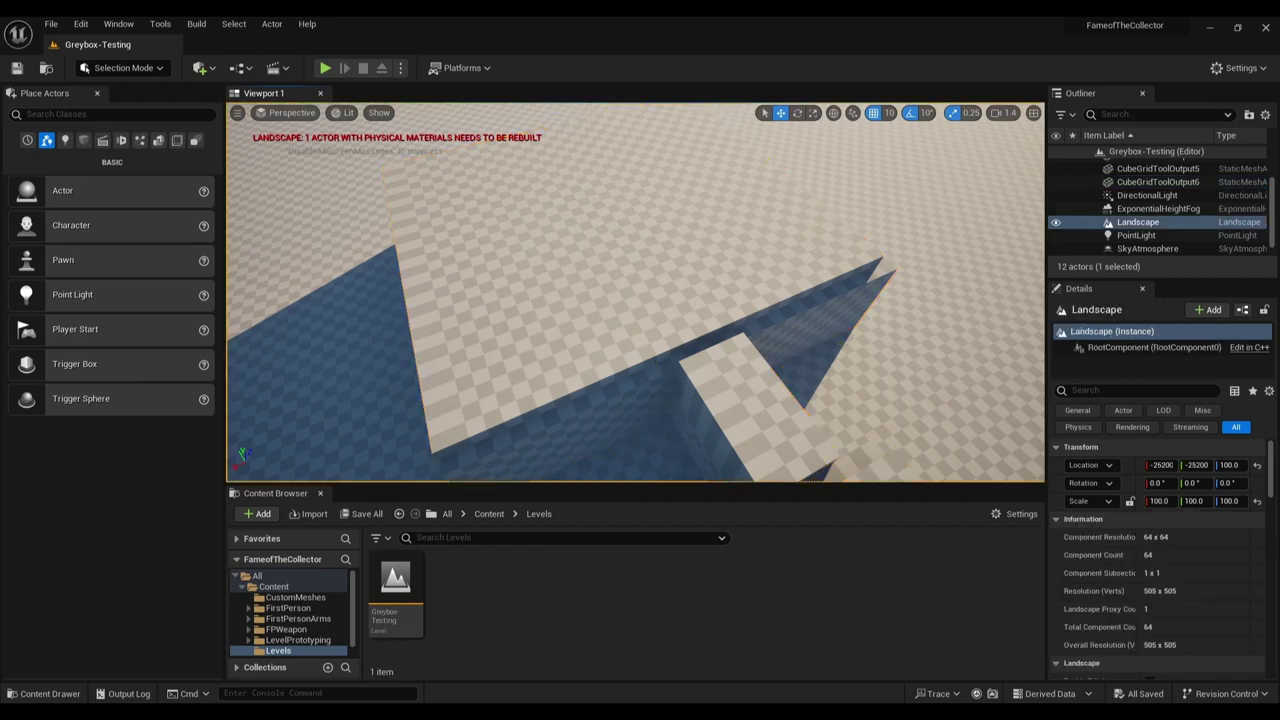
pyautogui.rightClick(816, 208)
pyautogui.click(803, 170)
pyautogui.click(827, 191)
pyautogui.rightClick(788, 129)
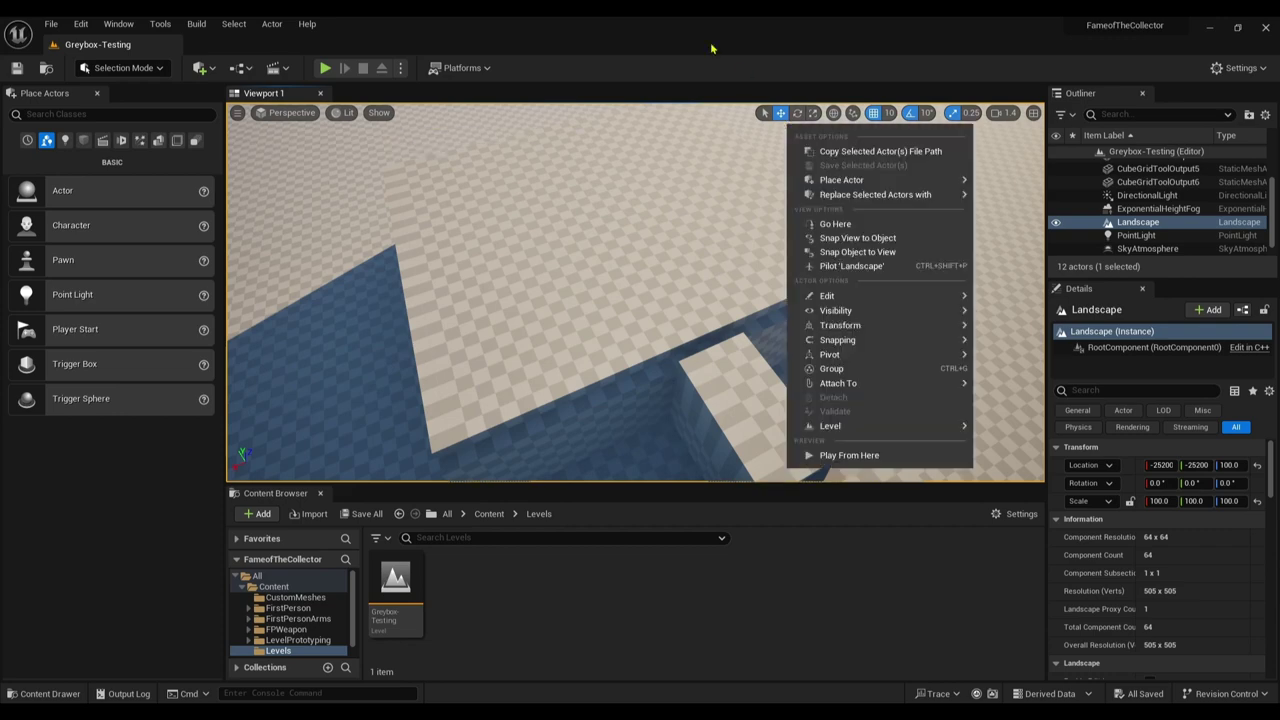
pyautogui.click(764, 113)
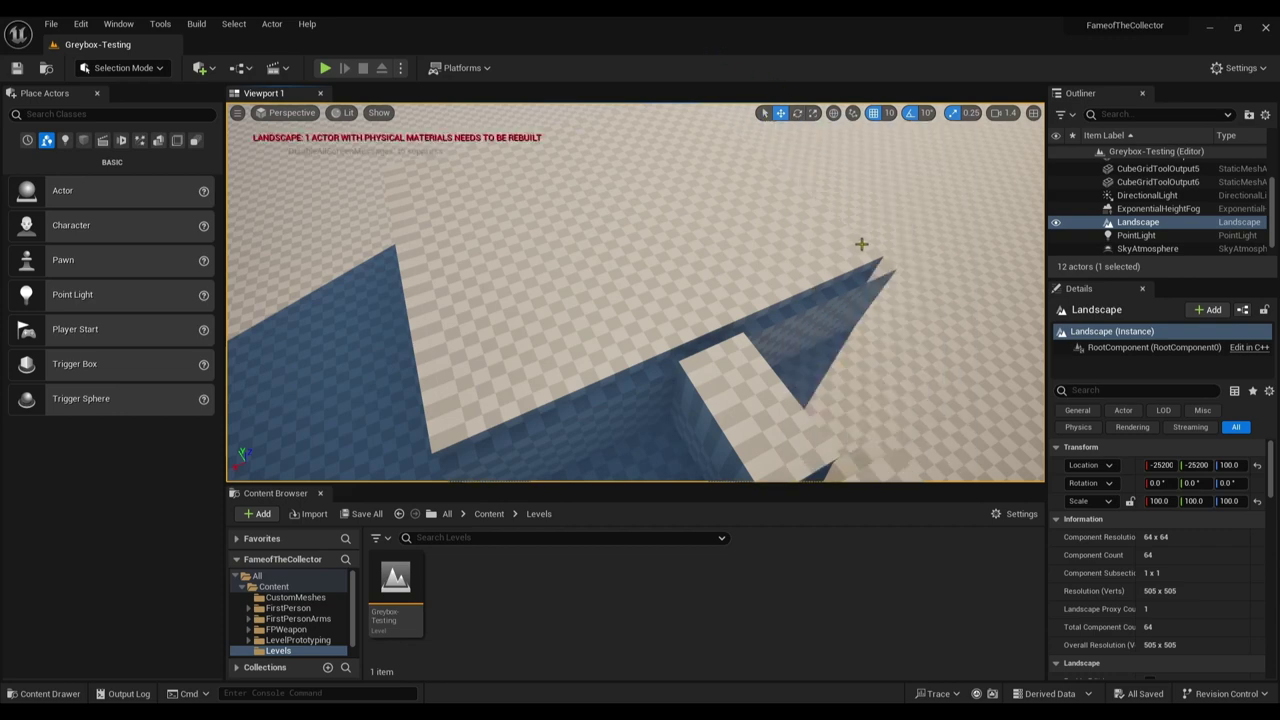
# - Select the large CubeGridToolOutput6 block on the landscape and inspect it from farther away
pyautogui.click(757, 286)
pyautogui.press('s')
pyautogui.moveTo(635, 292); pyautogui.dragTo(437, 340, button='right')
pyautogui.press('s')
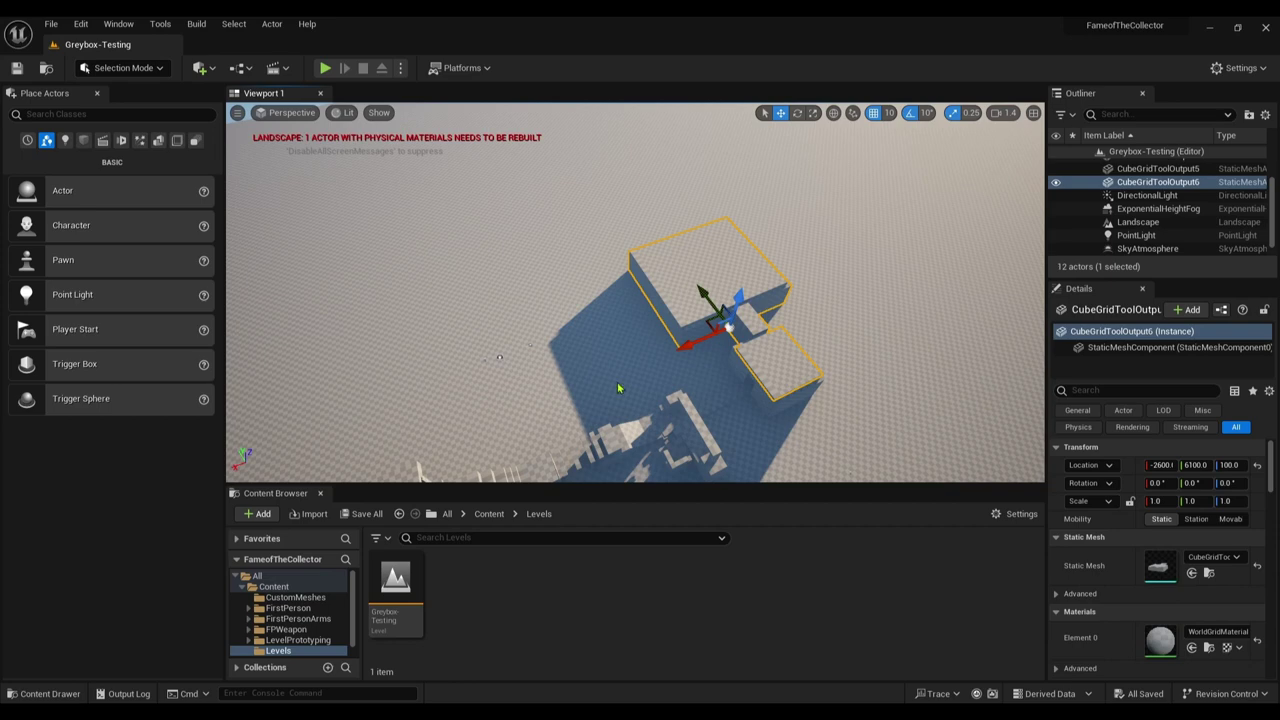
# - Open Task Manager and end the UnrealEditor process
pyautogui.hotkey('ctrl', 'shift', 'Escape')
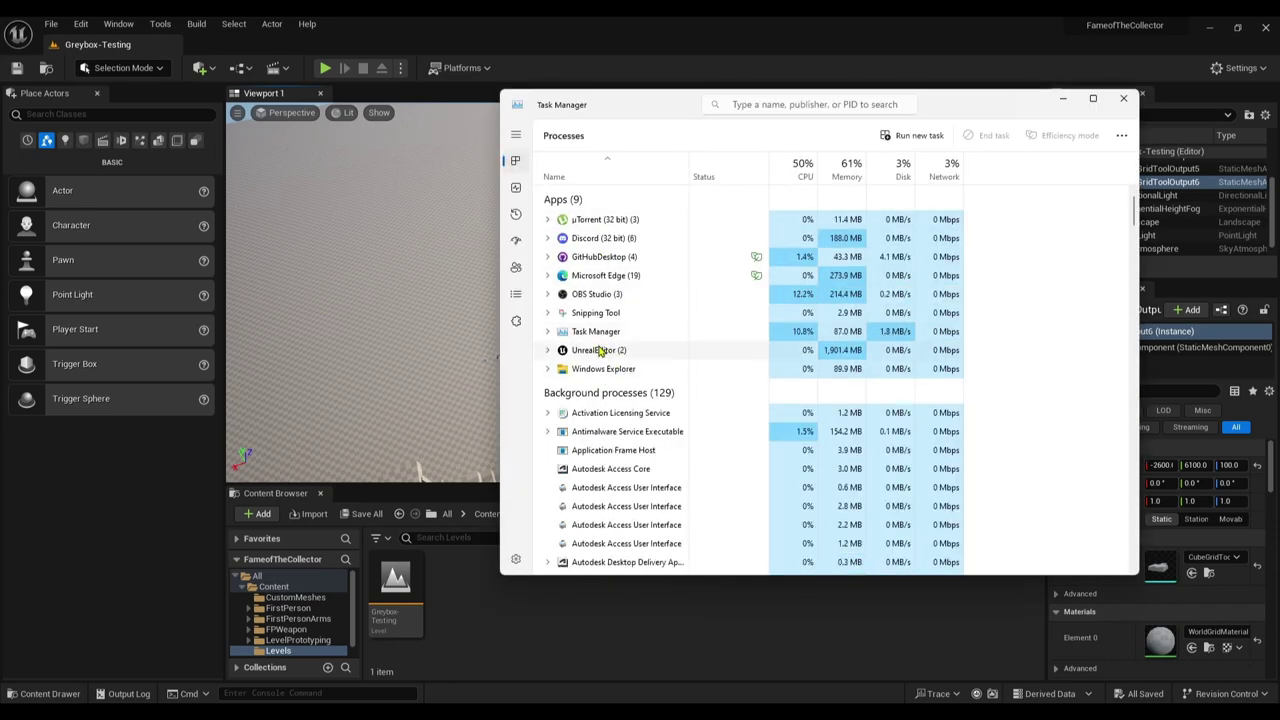
pyautogui.click(600, 350)
pyautogui.click(990, 135)
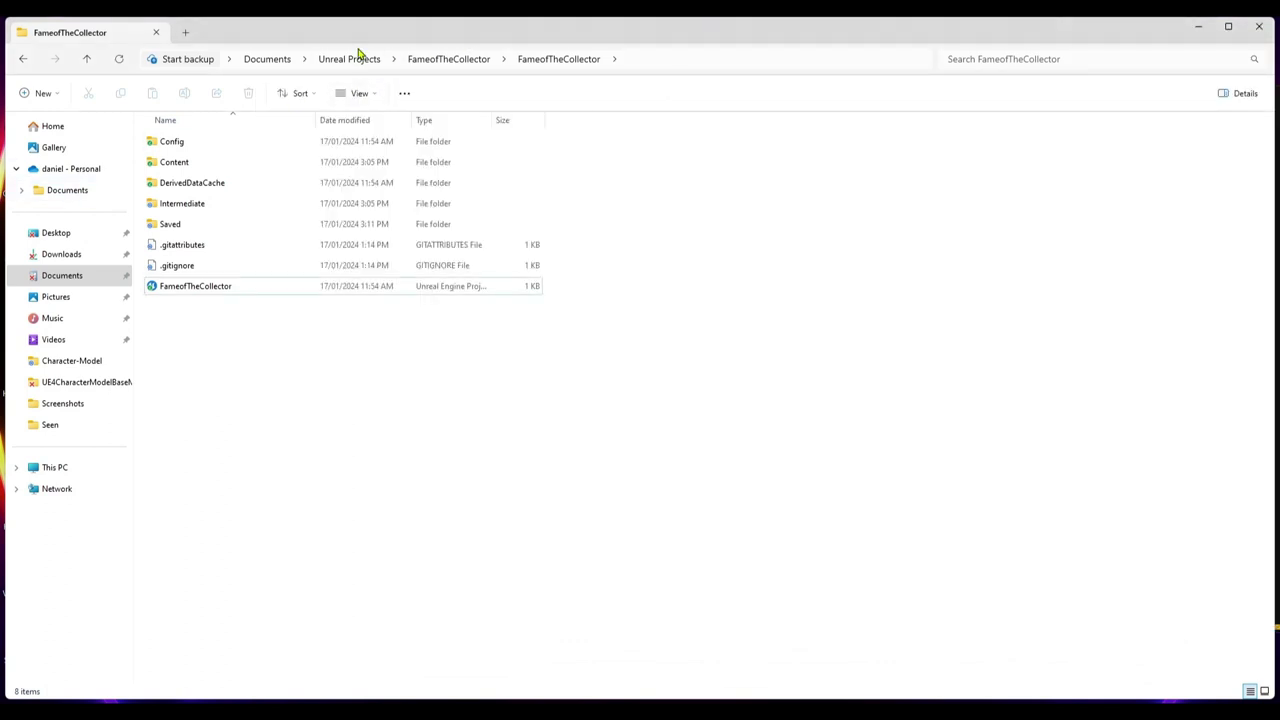
# - In File Explorer, check the path of the Unreal Projects folder and browse back into the nested FameofTheCollector project folder
pyautogui.click(360, 56)
pyautogui.click(258, 65)
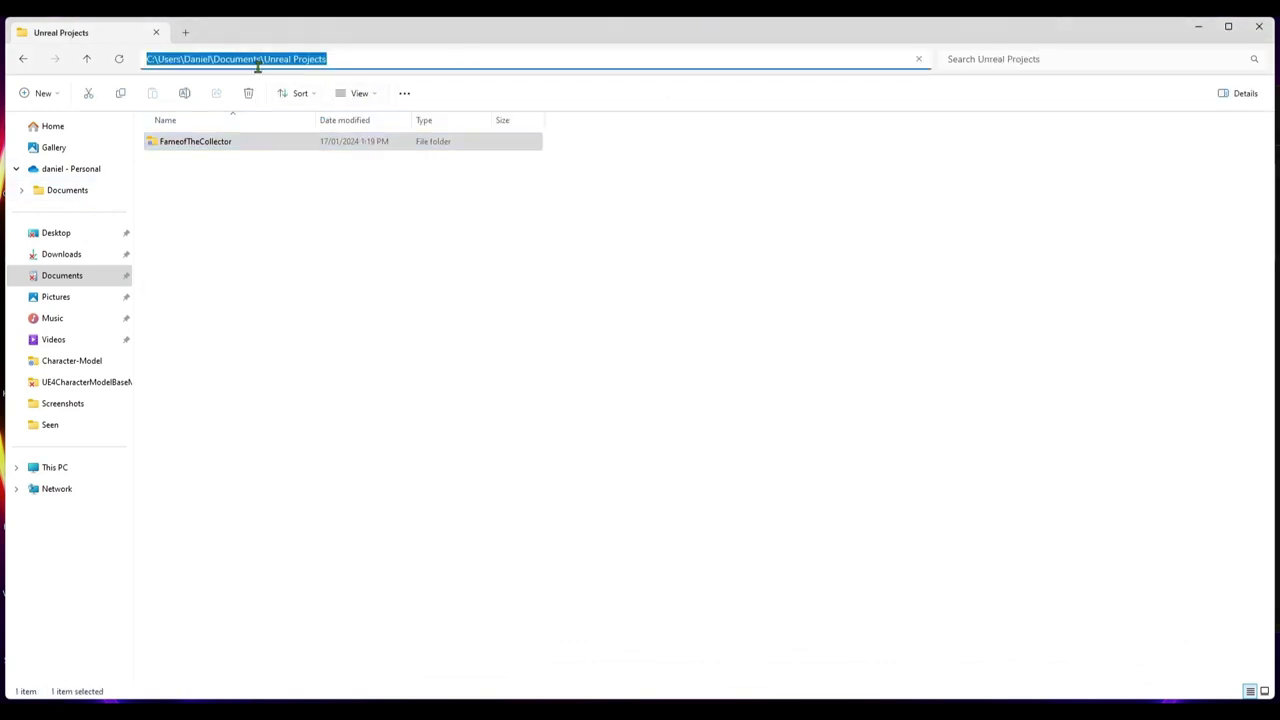
pyautogui.click(408, 196)
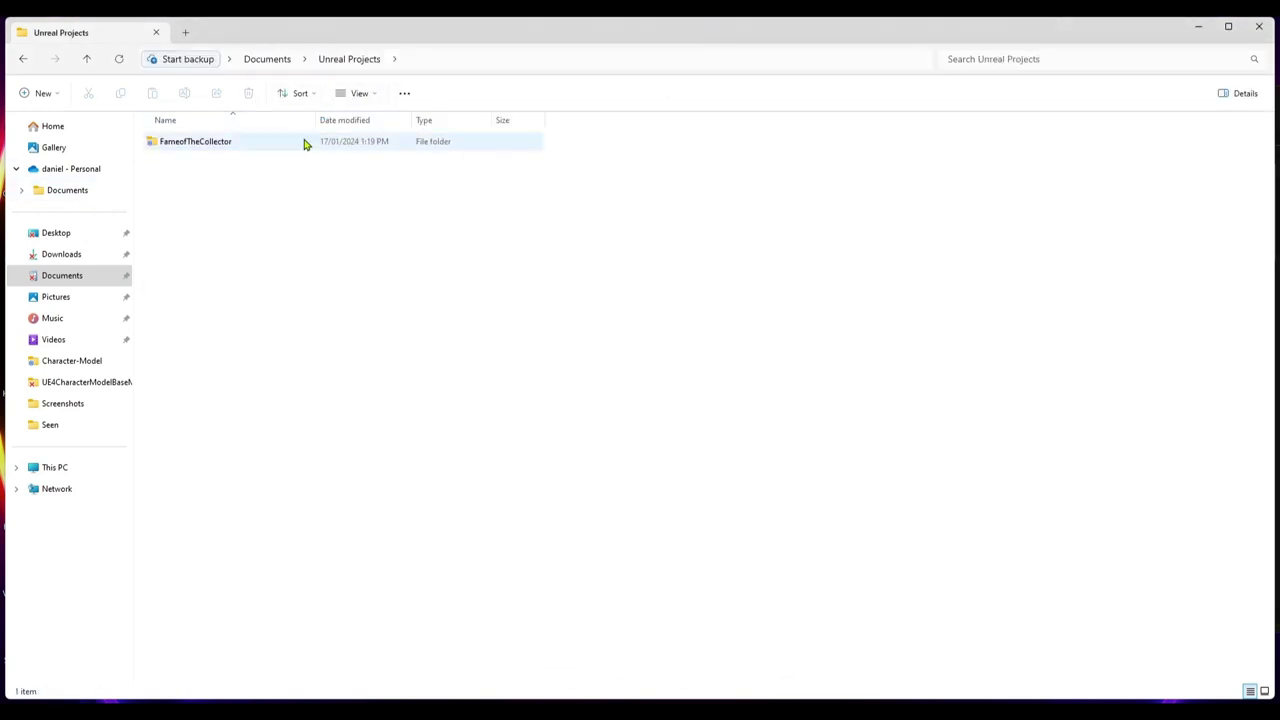
pyautogui.doubleClick(206, 144)
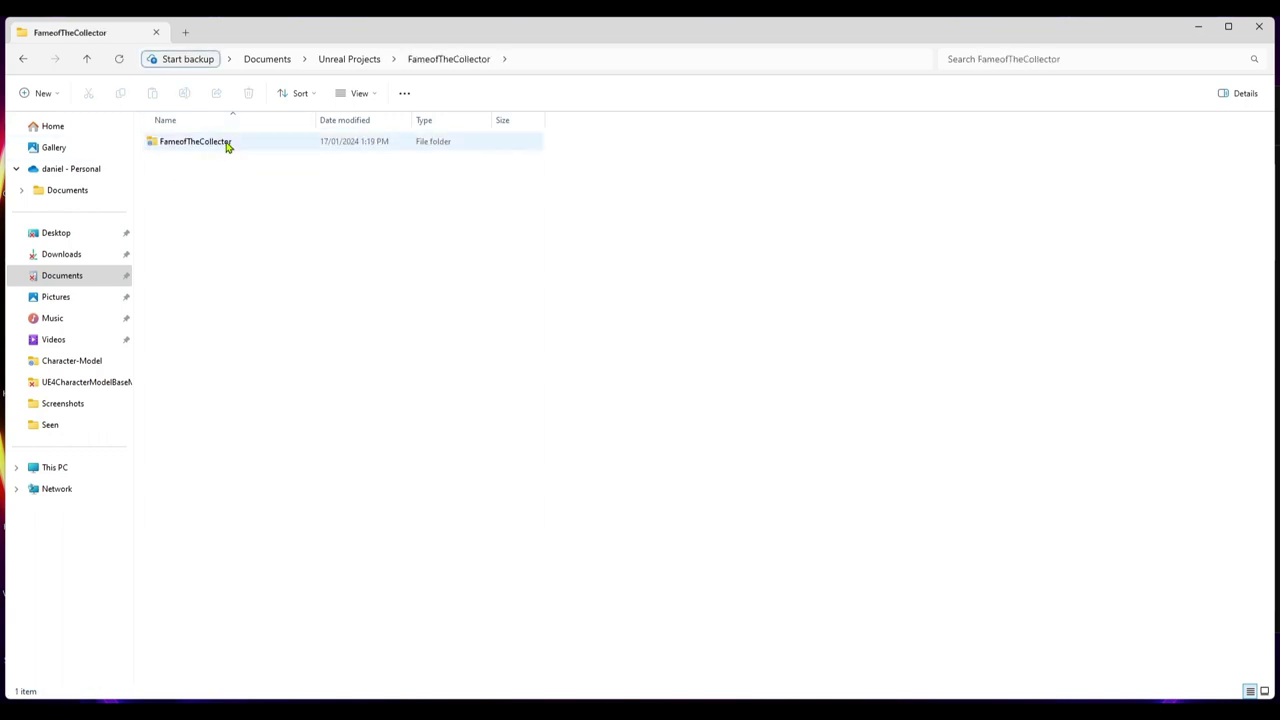
pyautogui.doubleClick(226, 143)
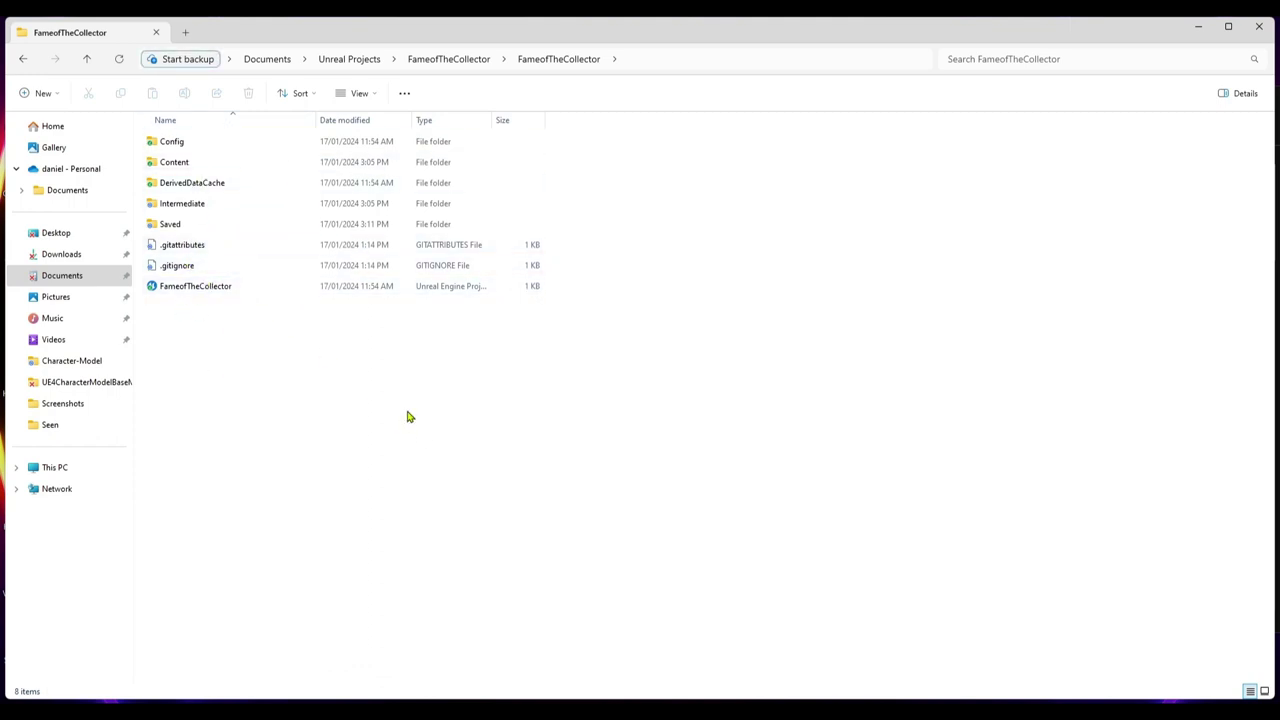
# - Switch to GitHub Desktop and check the FameofTheCollector repository for changed files
pyautogui.moveTo(567, 710)
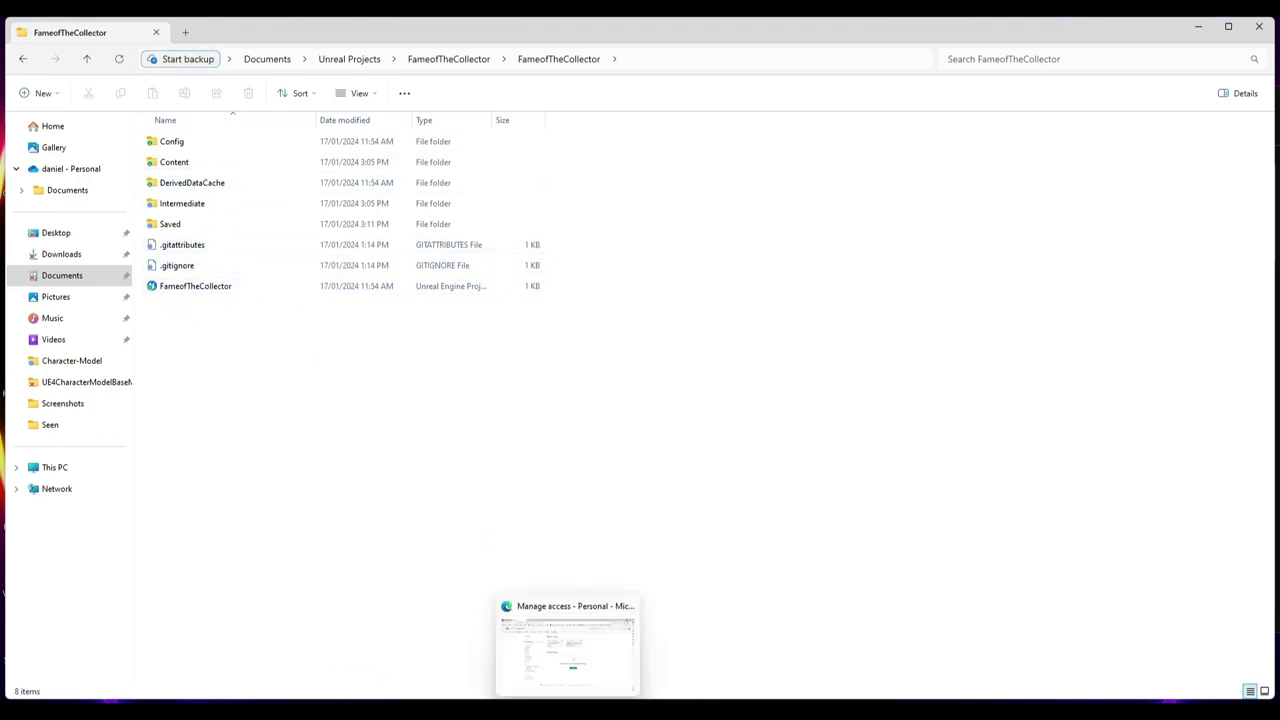
pyautogui.click(948, 710)
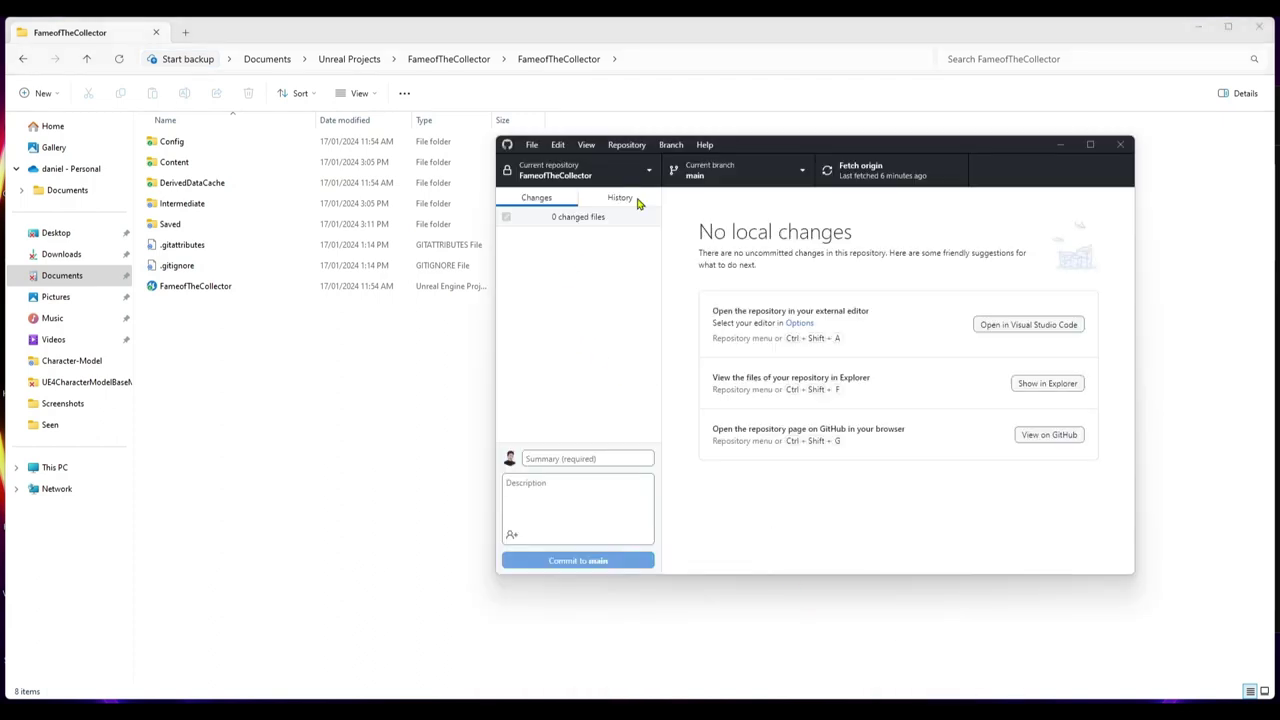
pyautogui.moveTo(806, 150); pyautogui.dragTo(642, 150)
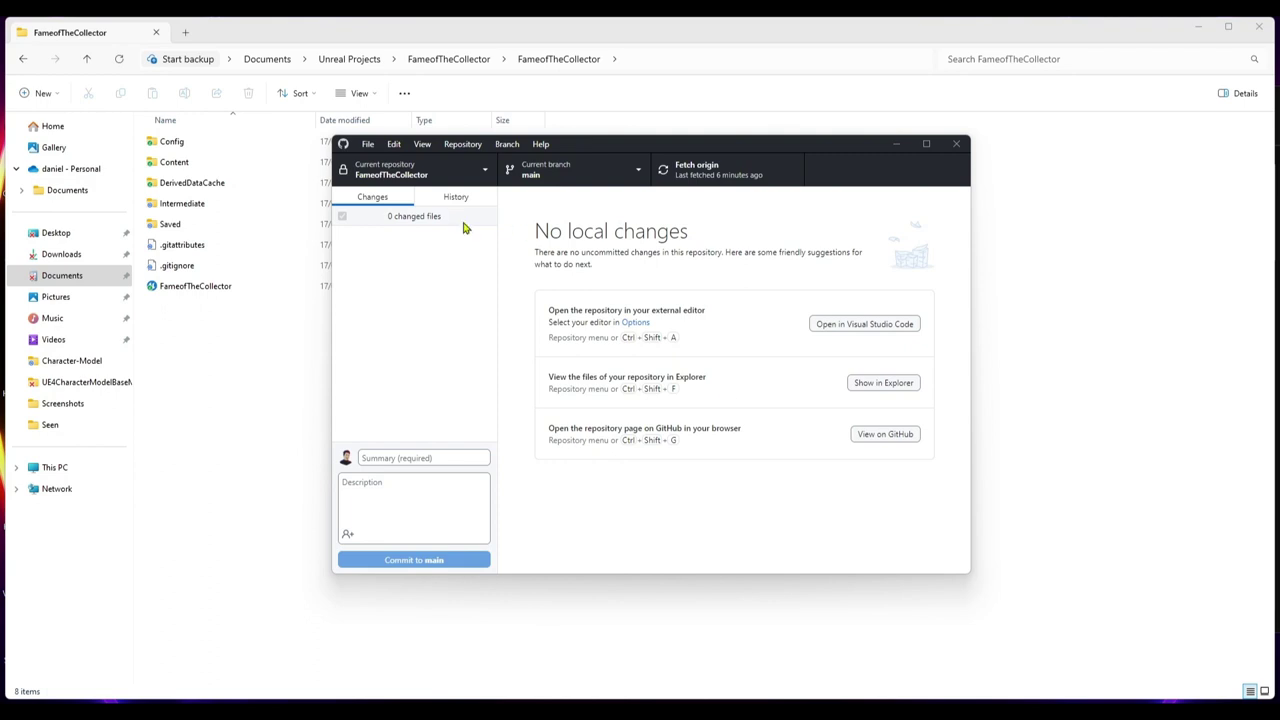
pyautogui.click(1066, 338)
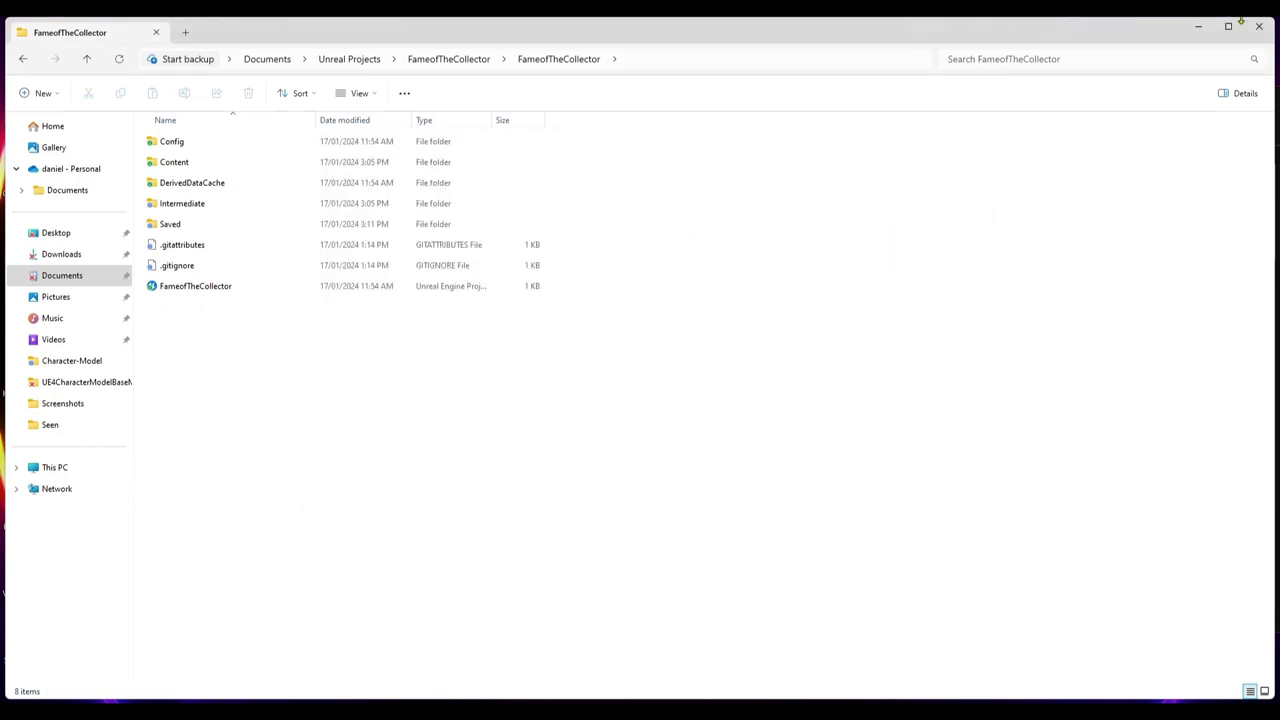
# - Close the project folder window and launch the FameofTheCollector project from the Epic Games Launcher library
pyautogui.click(1258, 28)
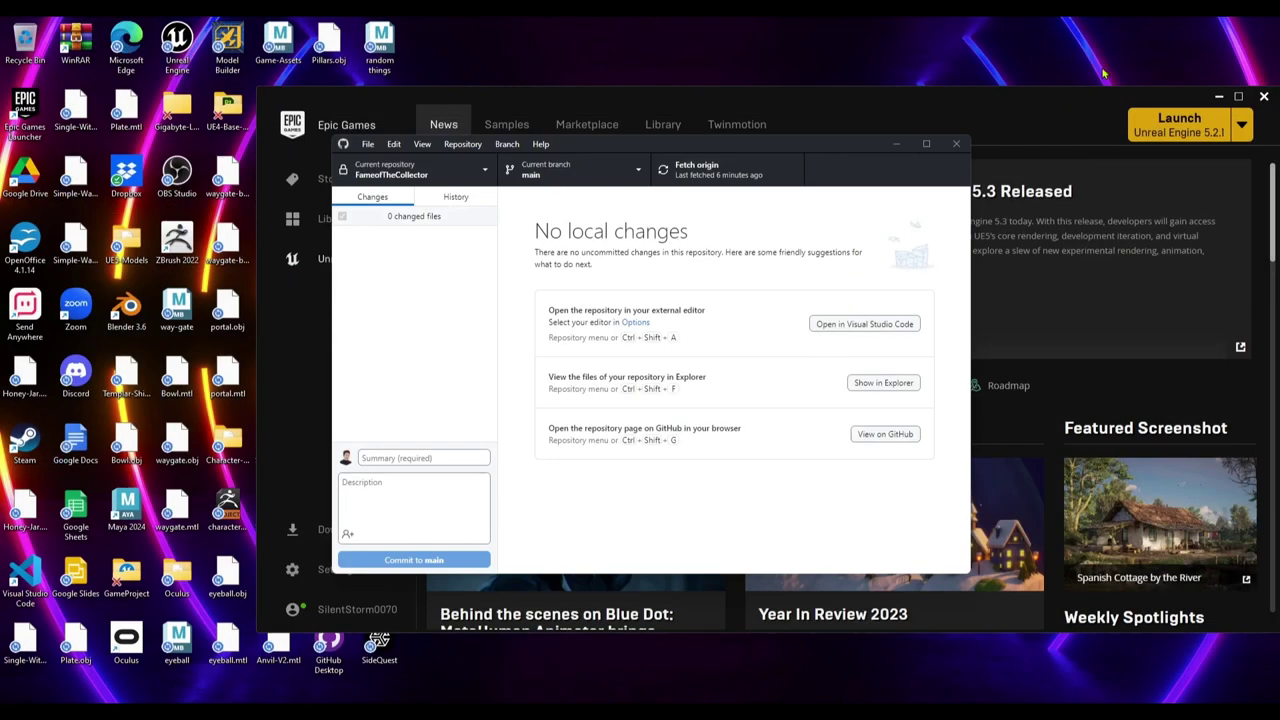
pyautogui.click(993, 100)
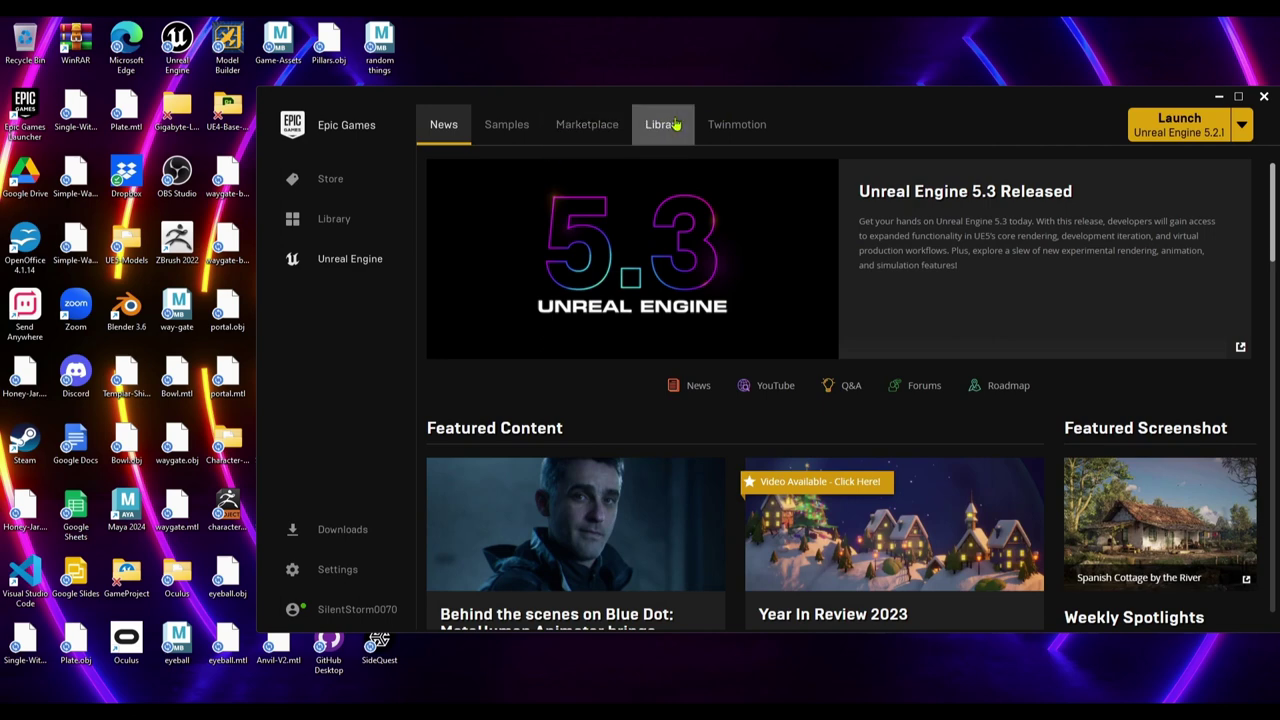
pyautogui.click(663, 124)
pyautogui.doubleClick(492, 462)
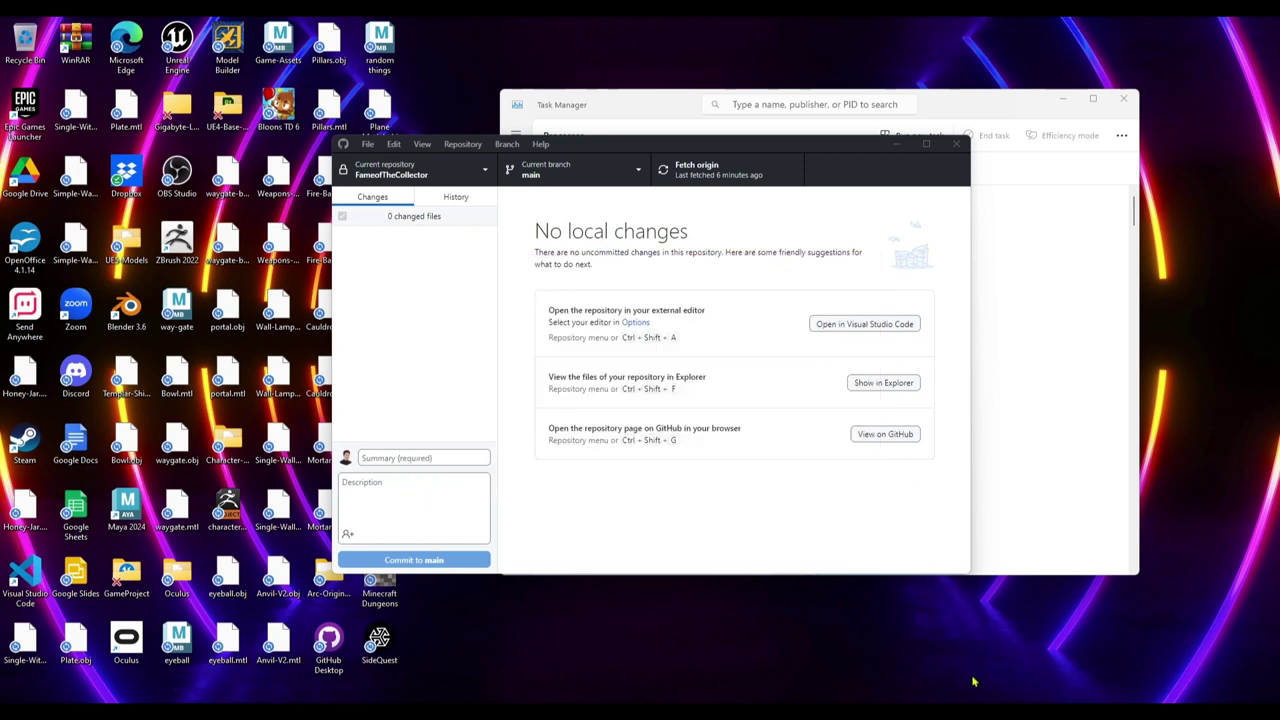
# - Switch to the Unreal Editor, open the Greybox-Testing level and inspect its greybox structures
pyautogui.click(1021, 712)
pyautogui.moveTo(603, 276); pyautogui.dragTo(545, 282, button='right')
pyautogui.press('s')
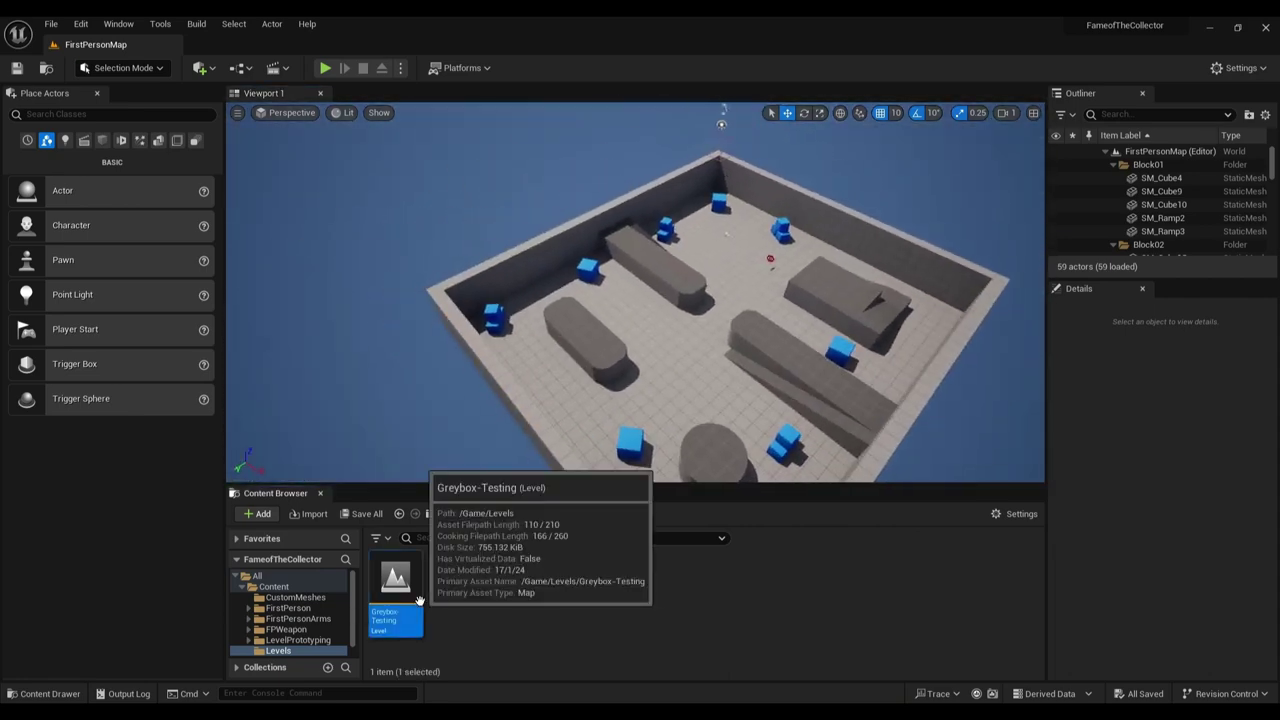
pyautogui.doubleClick(419, 606)
pyautogui.moveTo(703, 344); pyautogui.dragTo(648, 346, button='right')
pyautogui.scroll(2, 703, 344)
pyautogui.press('w')
pyautogui.moveTo(775, 301); pyautogui.dragTo(540, 343, button='right')
pyautogui.press('w')
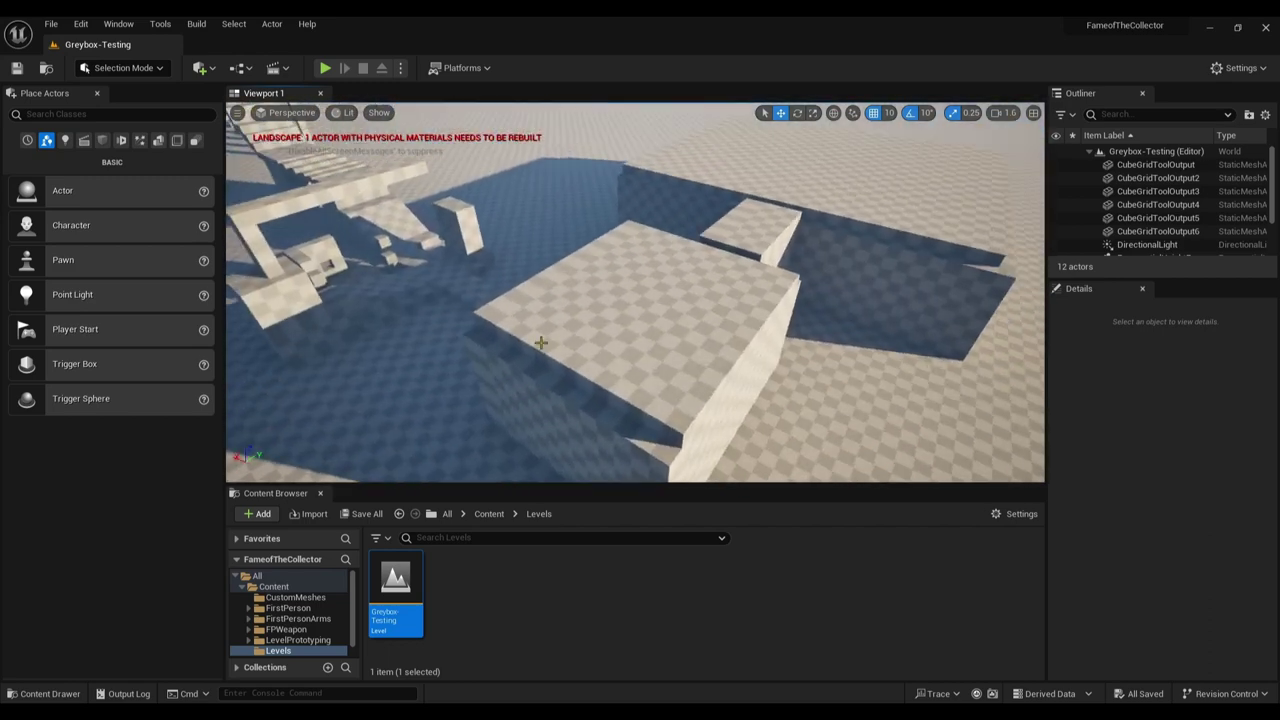
pyautogui.moveTo(724, 353); pyautogui.dragTo(665, 338, button='right')
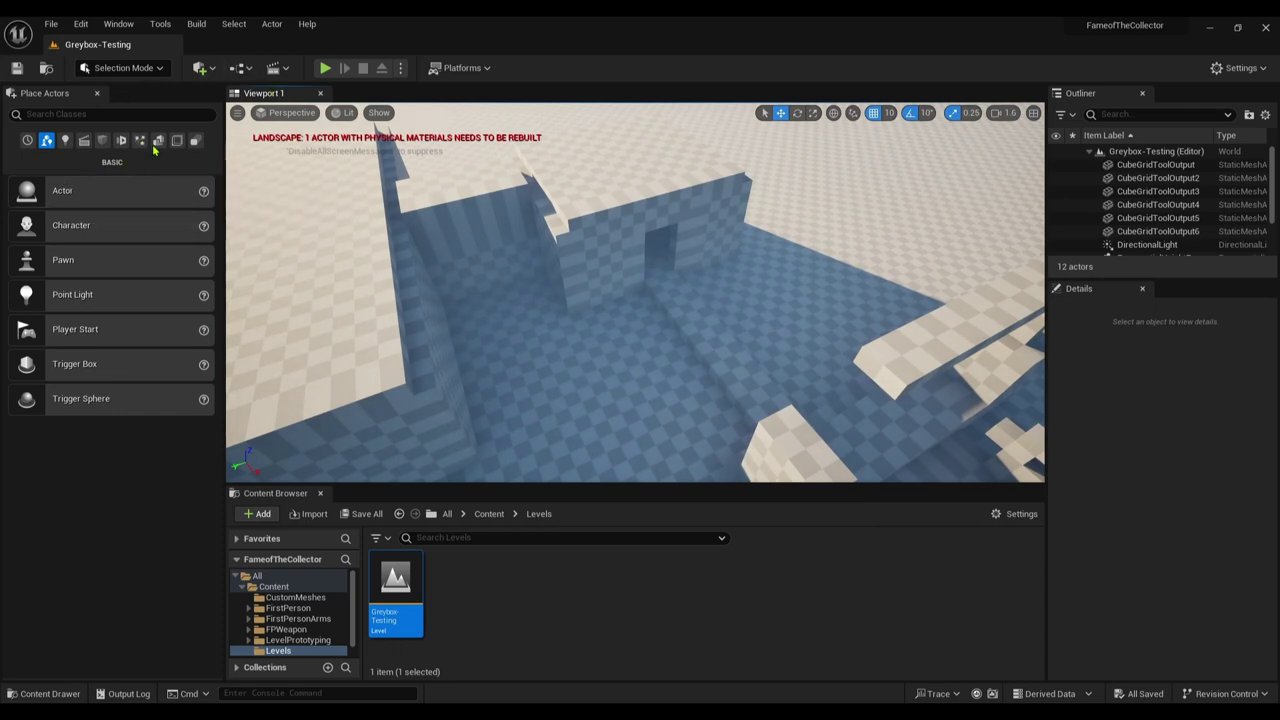
# - Switch the editor to Modeling mode and start the Cube Grid tool on the floor beside the greybox building
pyautogui.click(122, 68)
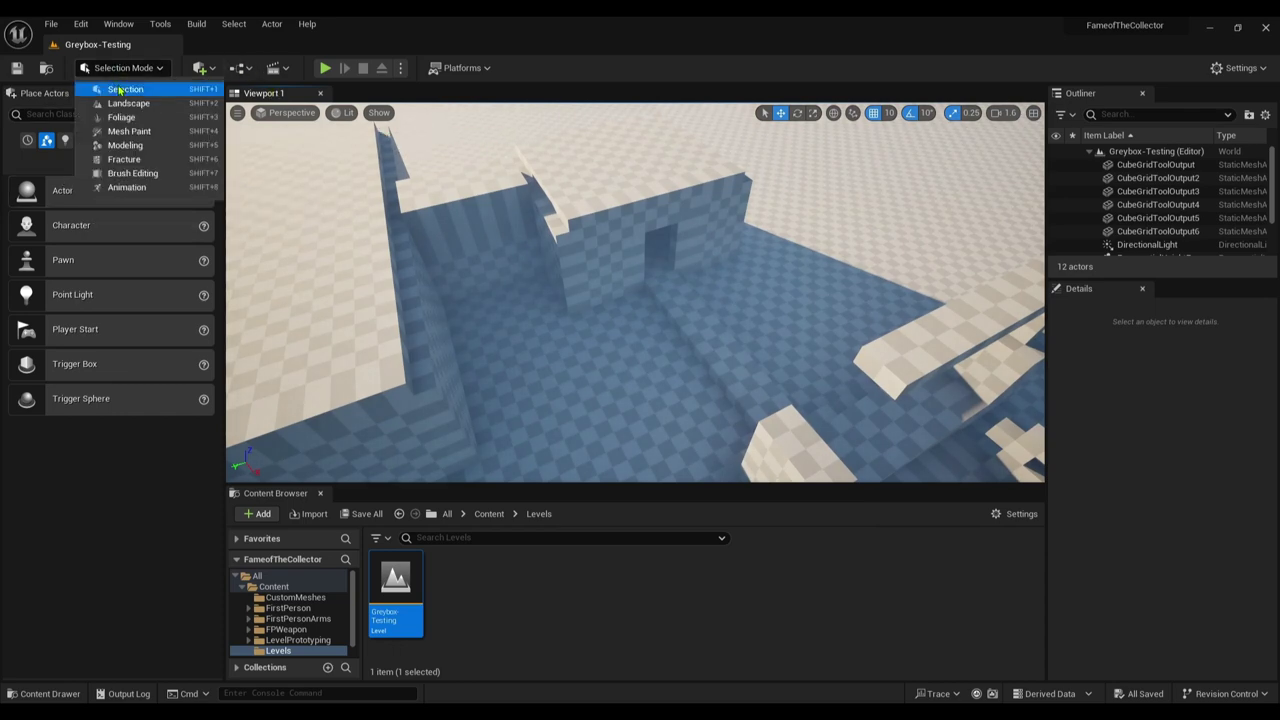
pyautogui.click(129, 103)
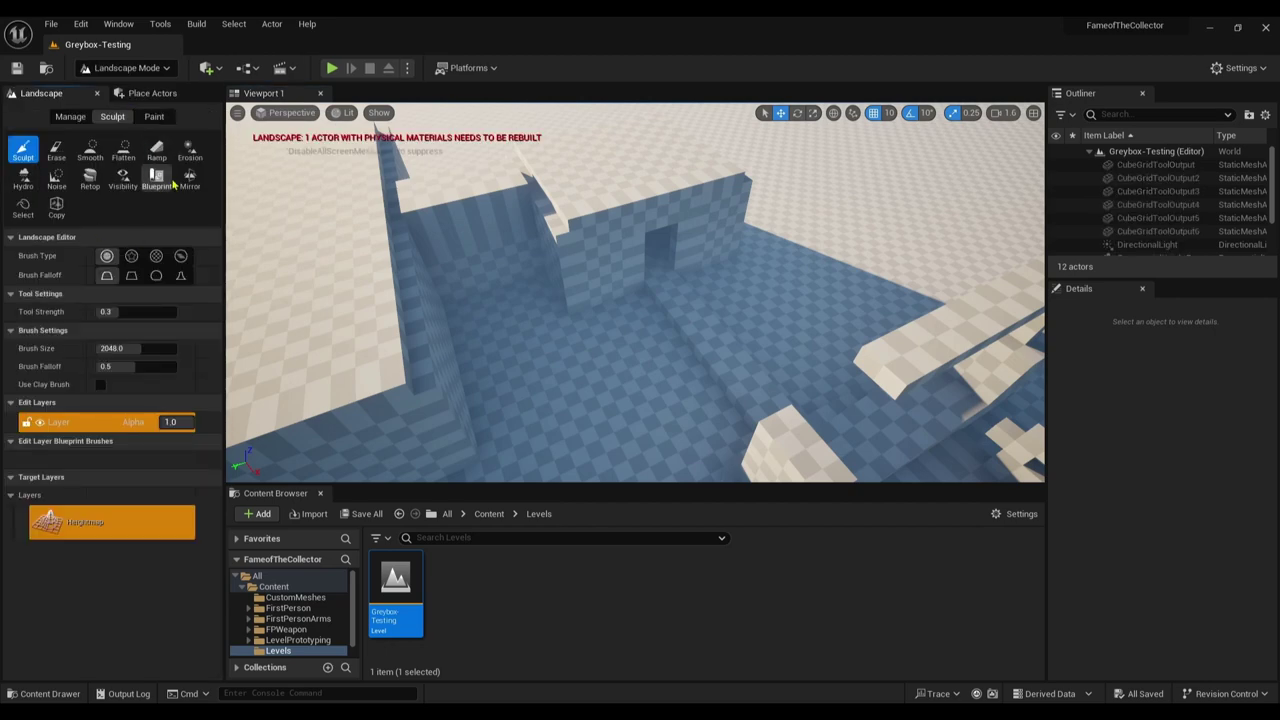
pyautogui.click(124, 68)
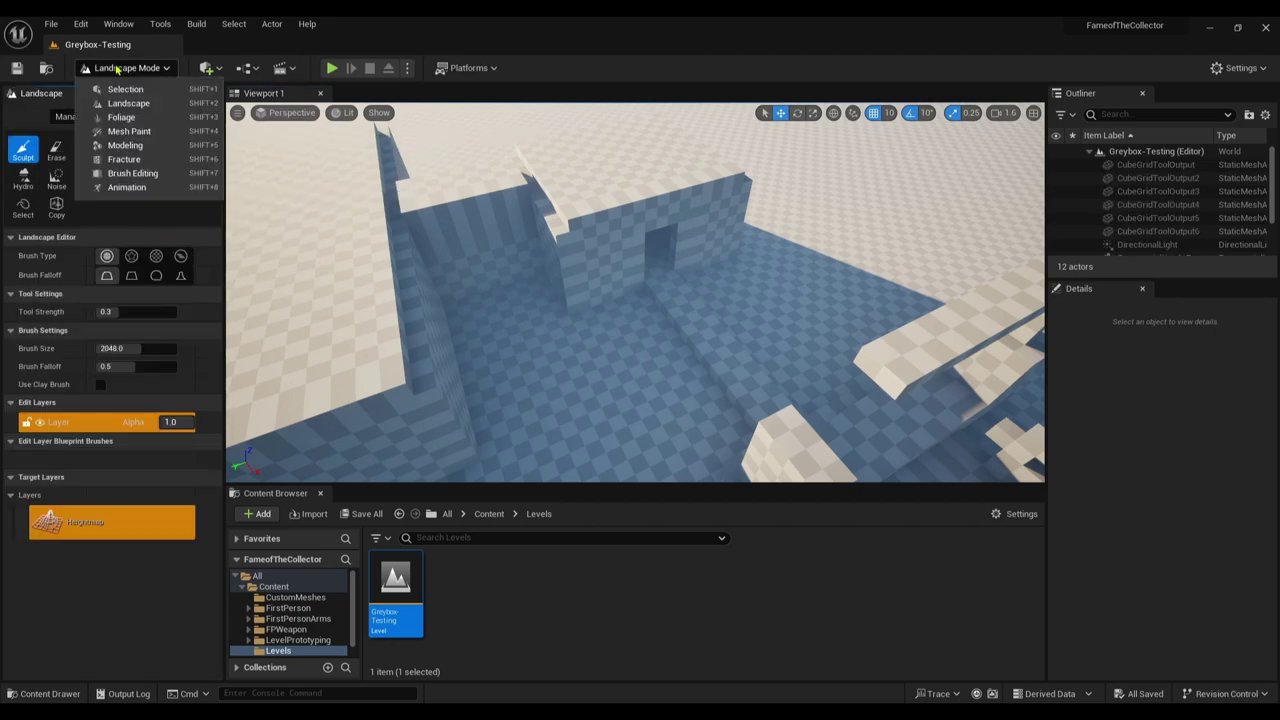
pyautogui.click(125, 145)
pyautogui.moveTo(377, 263); pyautogui.dragTo(550, 280, button='right')
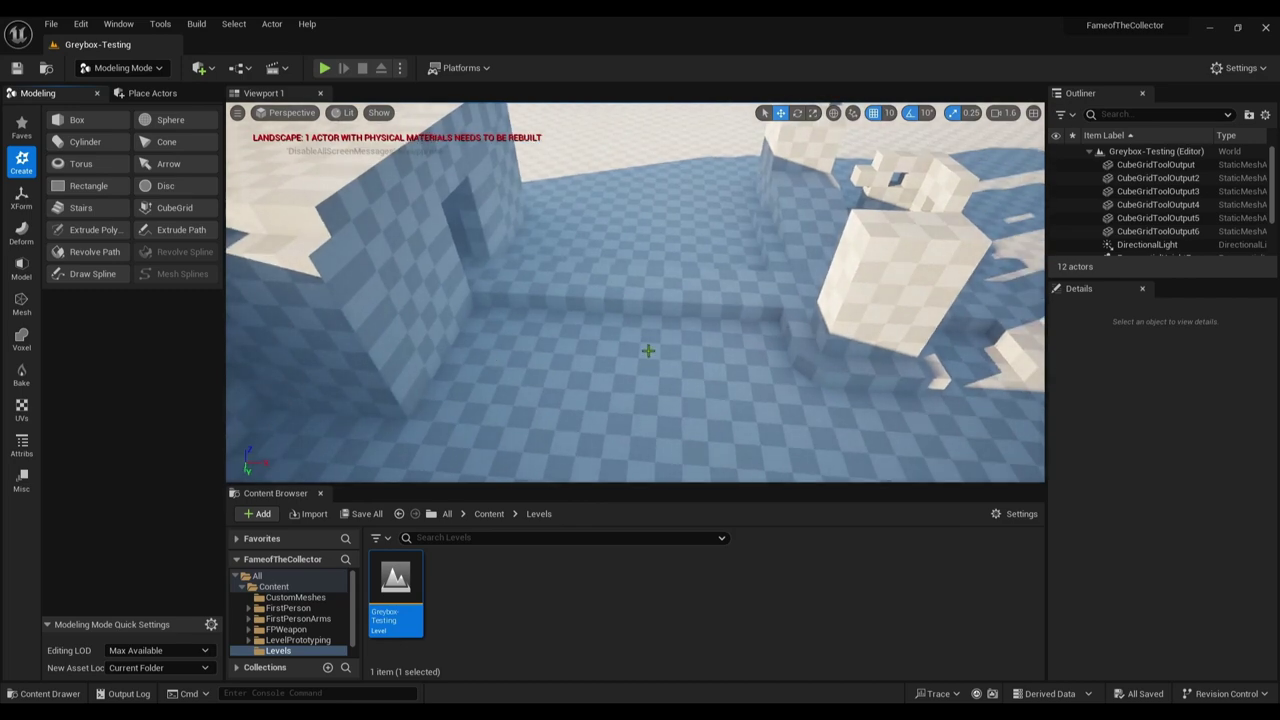
pyautogui.moveTo(648, 350); pyautogui.dragTo(645, 215, button='right')
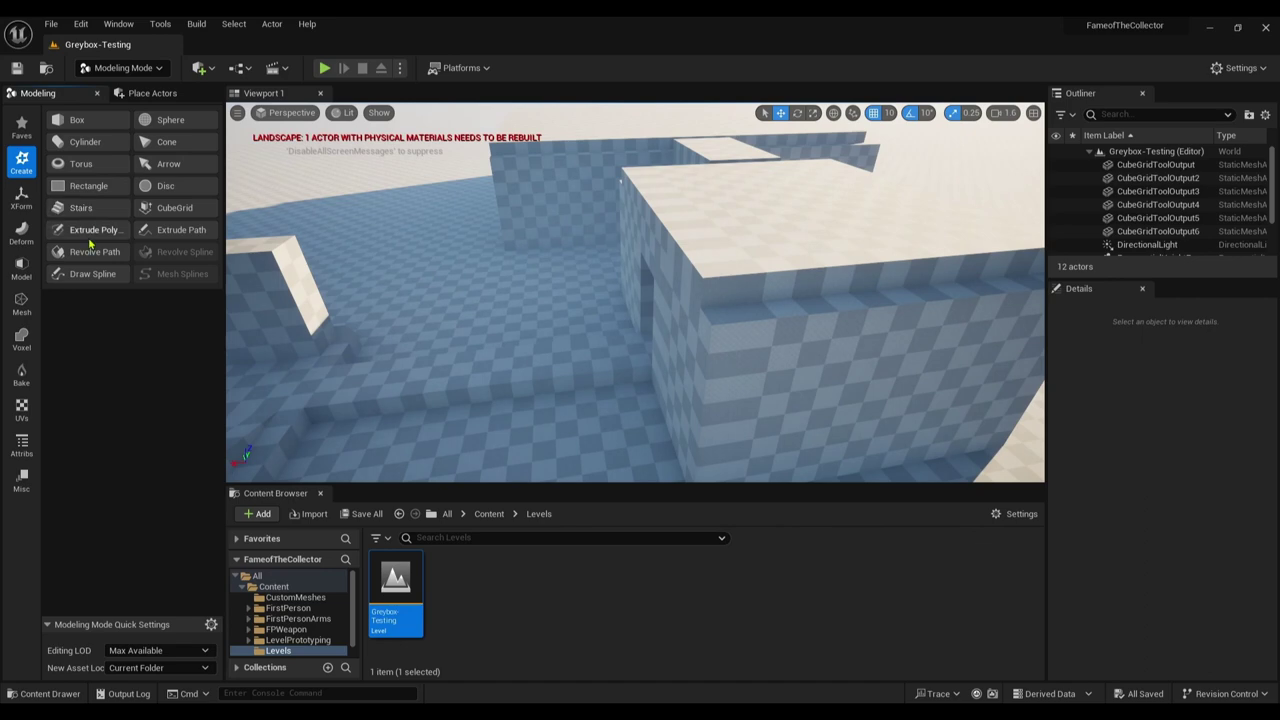
pyautogui.click(175, 210)
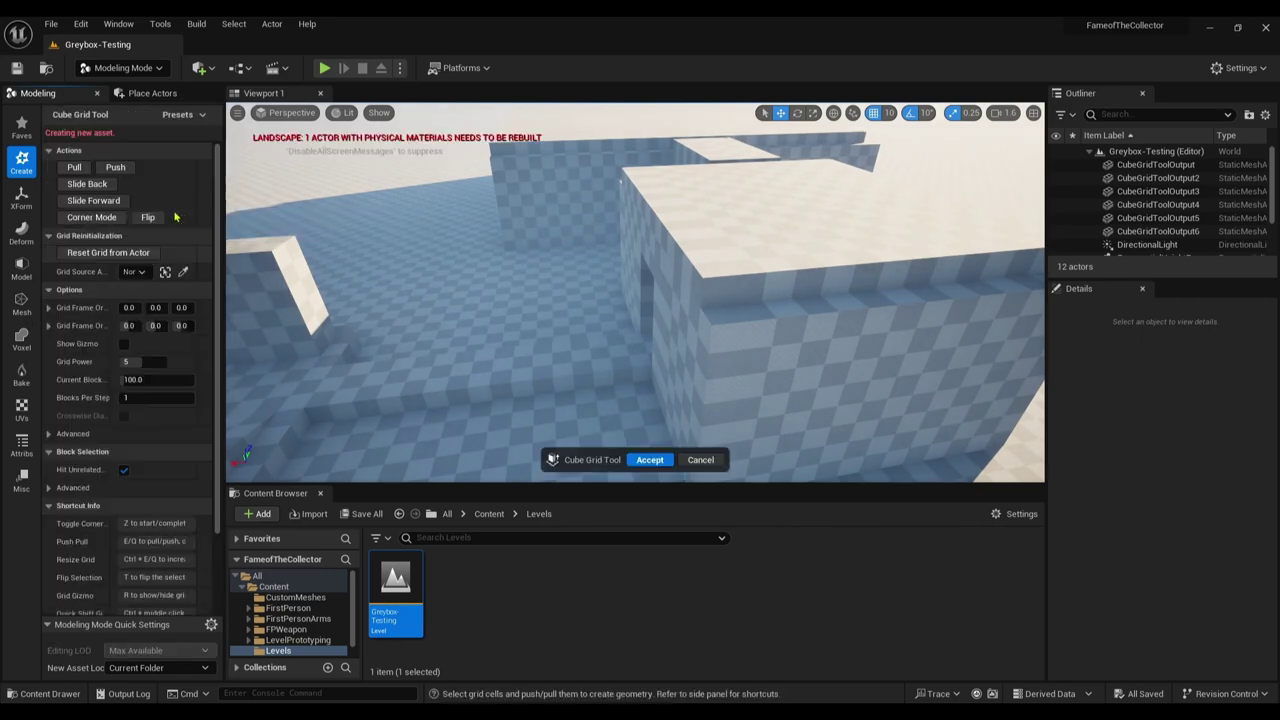
pyautogui.moveTo(380, 249); pyautogui.dragTo(271, 251, button='right')
pyautogui.click(411, 328)
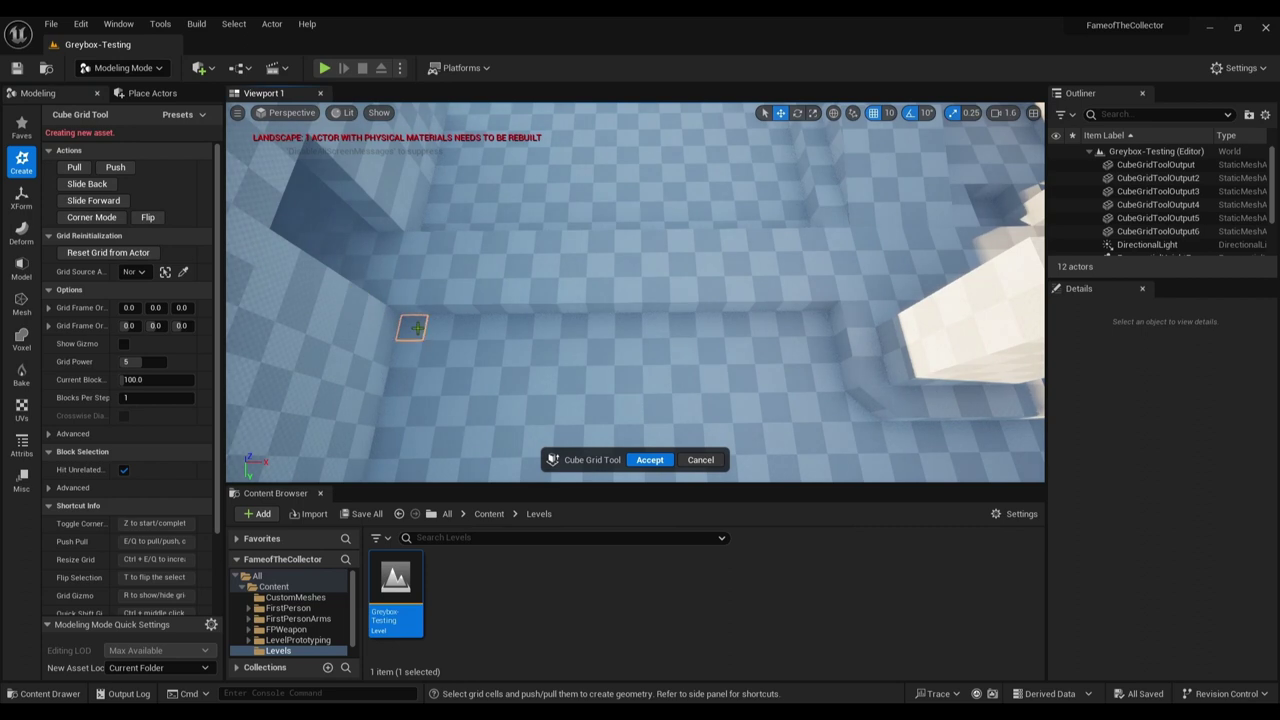
pyautogui.keyDown('shift'); pyautogui.click(812, 330); pyautogui.keyUp('shift')
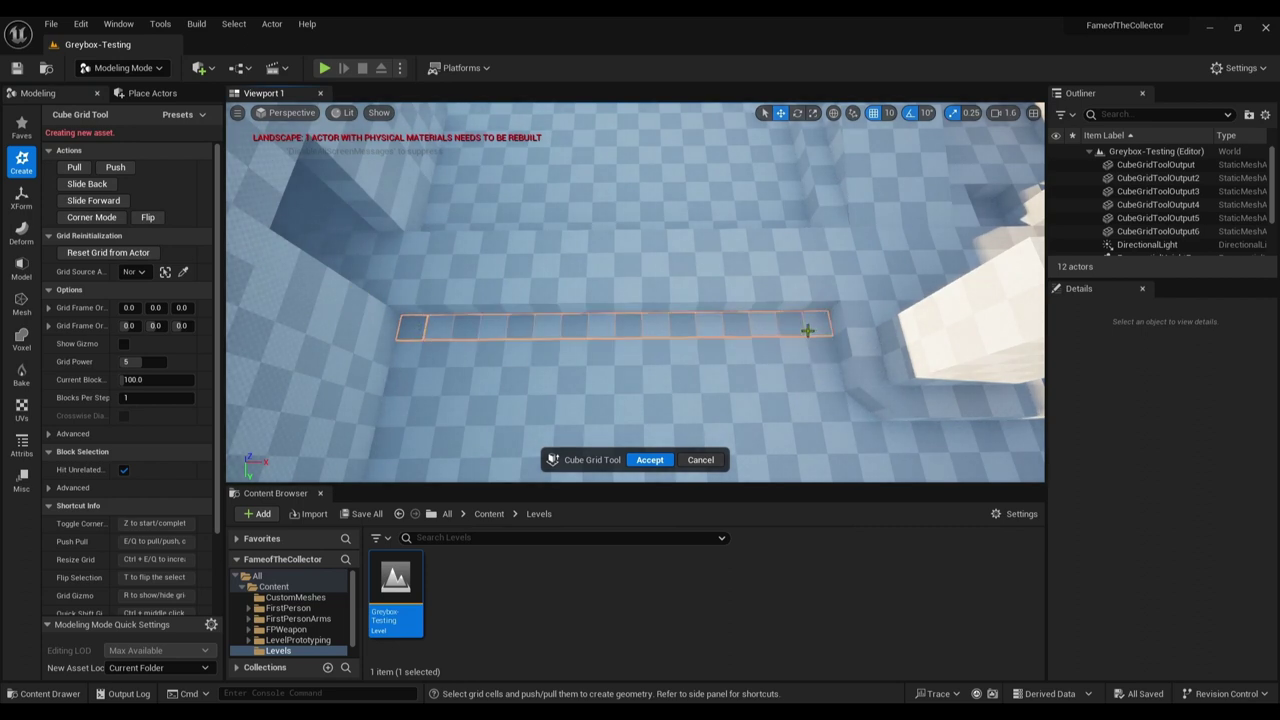
pyautogui.click(795, 330)
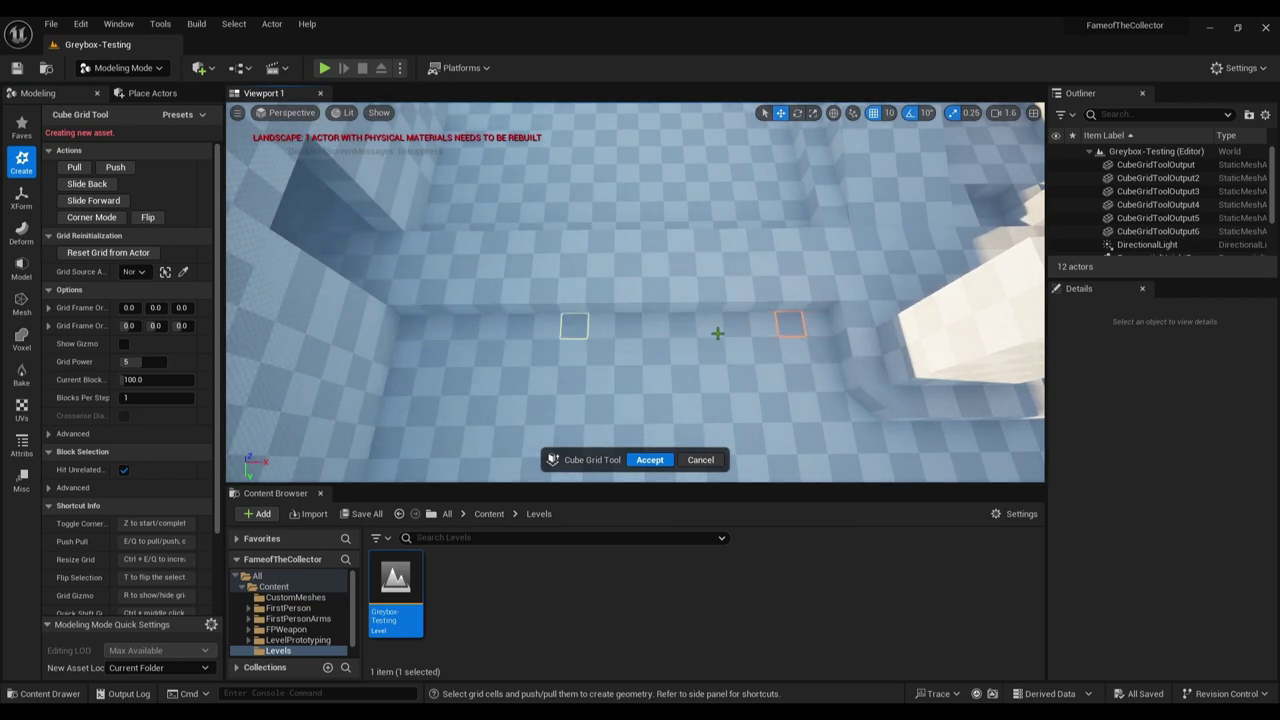
pyautogui.click(762, 323)
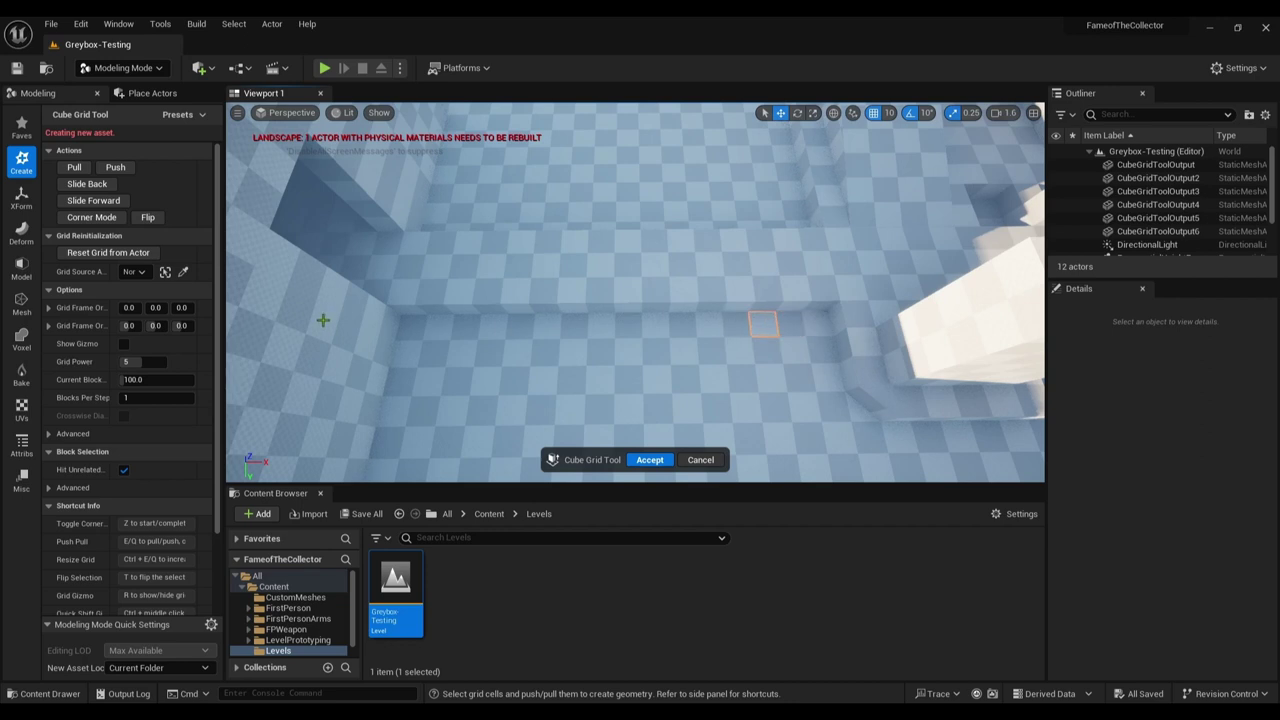
# - Select a row of floor cells running out from the building beside its doorway and pull it up seven blocks into a wall
pyautogui.click(680, 324)
pyautogui.keyDown('shift'); pyautogui.click(409, 327); pyautogui.keyUp('shift')
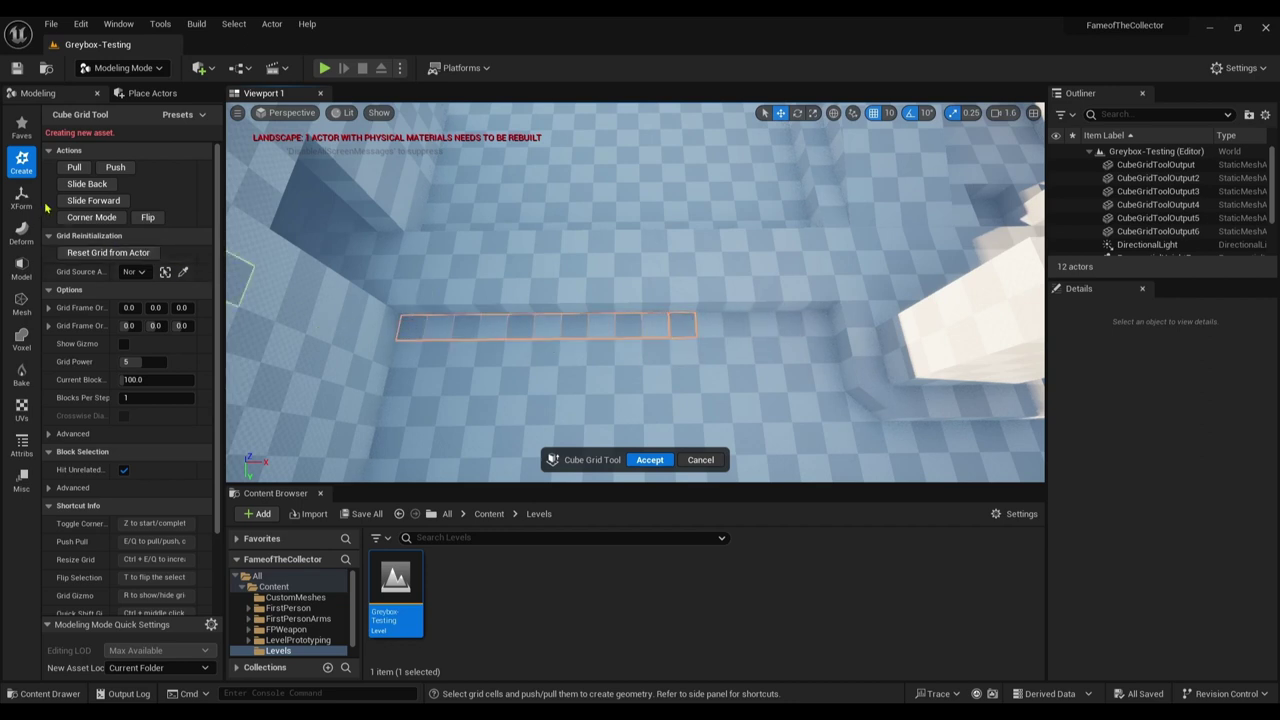
pyautogui.click(76, 169)
pyautogui.click(80, 172)
pyautogui.click(80, 172)
pyautogui.click(80, 172)
pyautogui.click(80, 172)
pyautogui.click(80, 172)
pyautogui.click(80, 172)
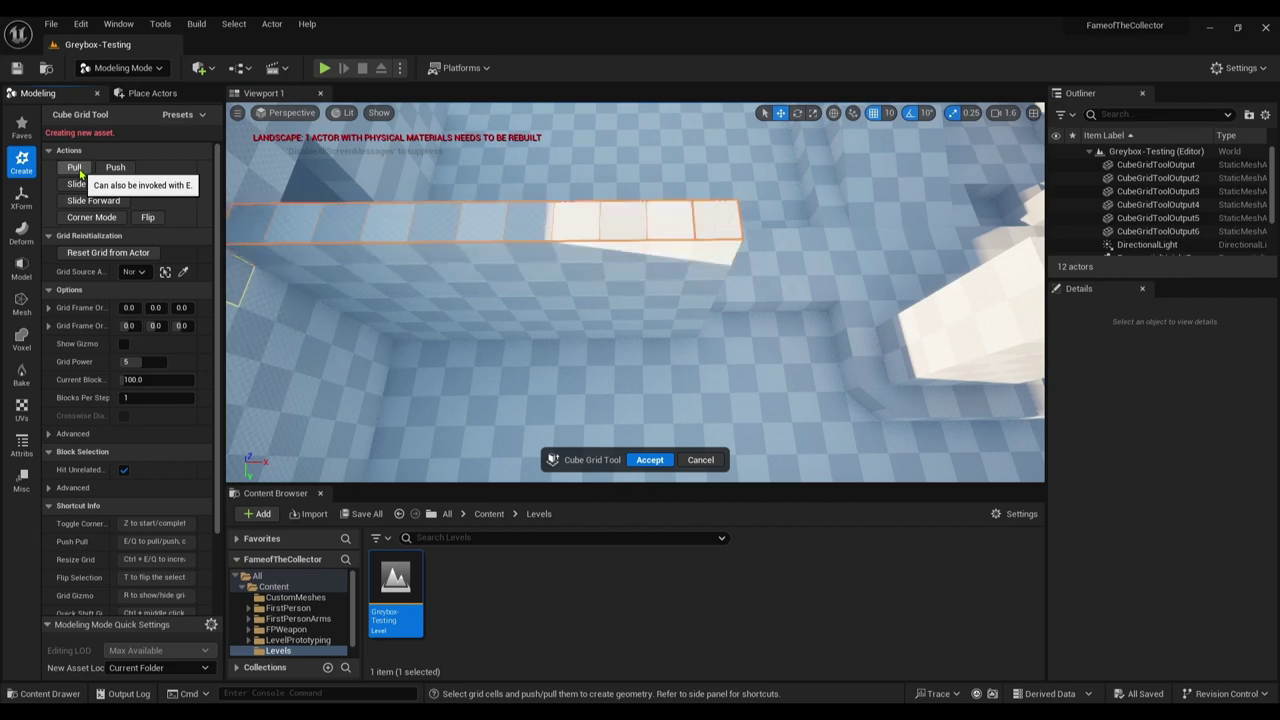
# - Select a parallel row of floor cells on the doorway's other side and pull it up seven blocks into a second wall
pyautogui.moveTo(620, 258); pyautogui.dragTo(560, 240, button='right')
pyautogui.moveTo(640, 300); pyautogui.dragTo(650, 301, button='right')
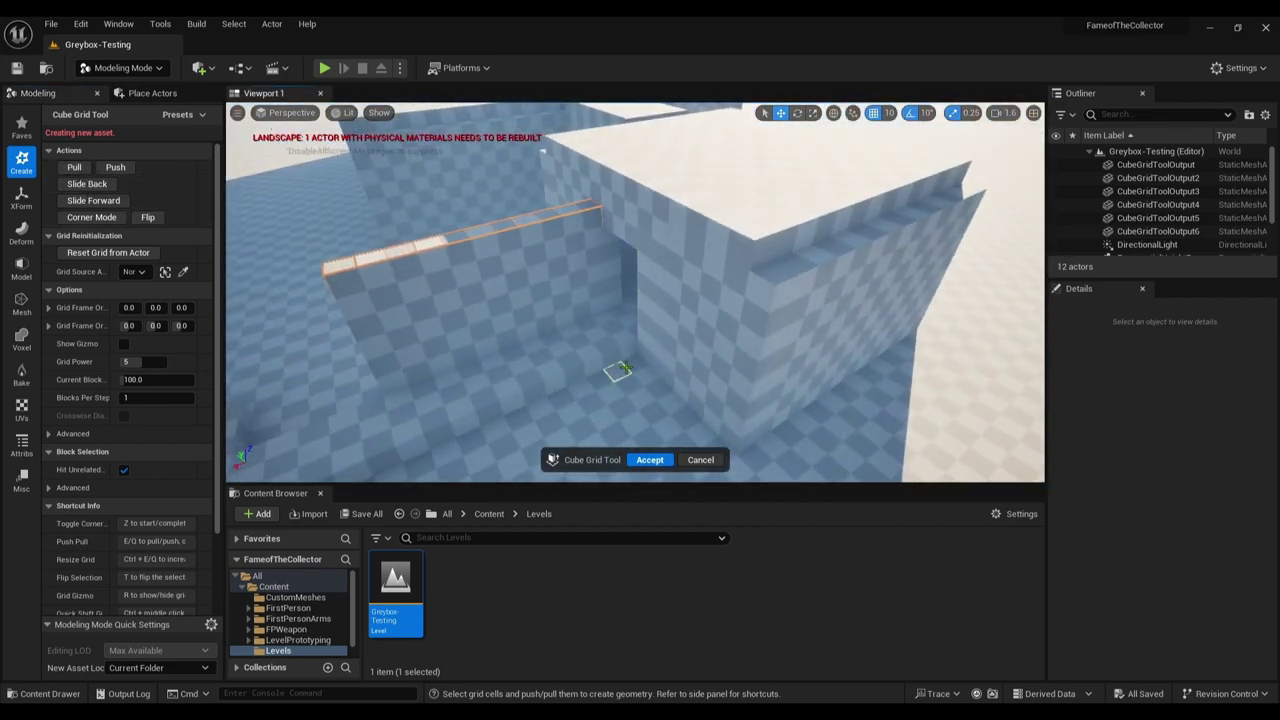
pyautogui.click(633, 364)
pyautogui.keyDown('shift'); pyautogui.click(420, 462); pyautogui.keyUp('shift')
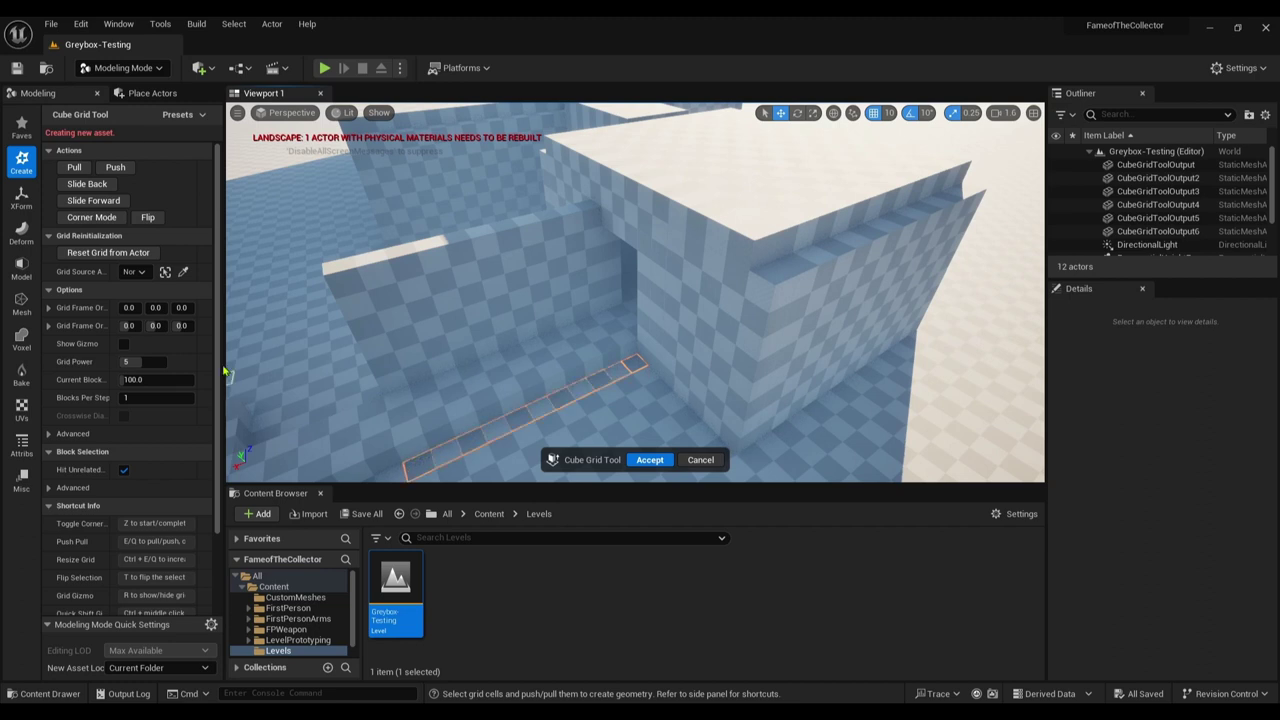
pyautogui.click(61, 168)
pyautogui.click(61, 168)
pyautogui.click(61, 168)
pyautogui.click(61, 168)
pyautogui.click(61, 168)
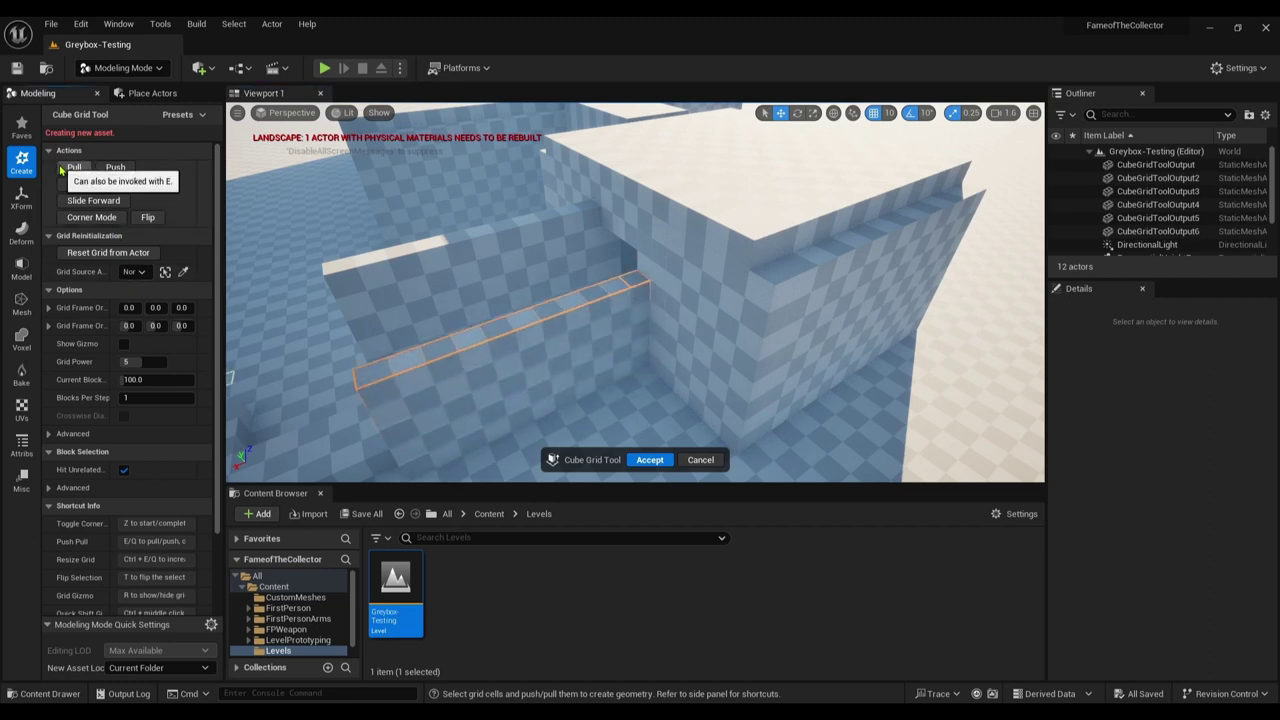
pyautogui.click(61, 168)
pyautogui.click(61, 168)
# - Pull the cell high on the first wall's inner face, beside the building, two blocks toward the second wall and inspect the passage
pyautogui.click(592, 218)
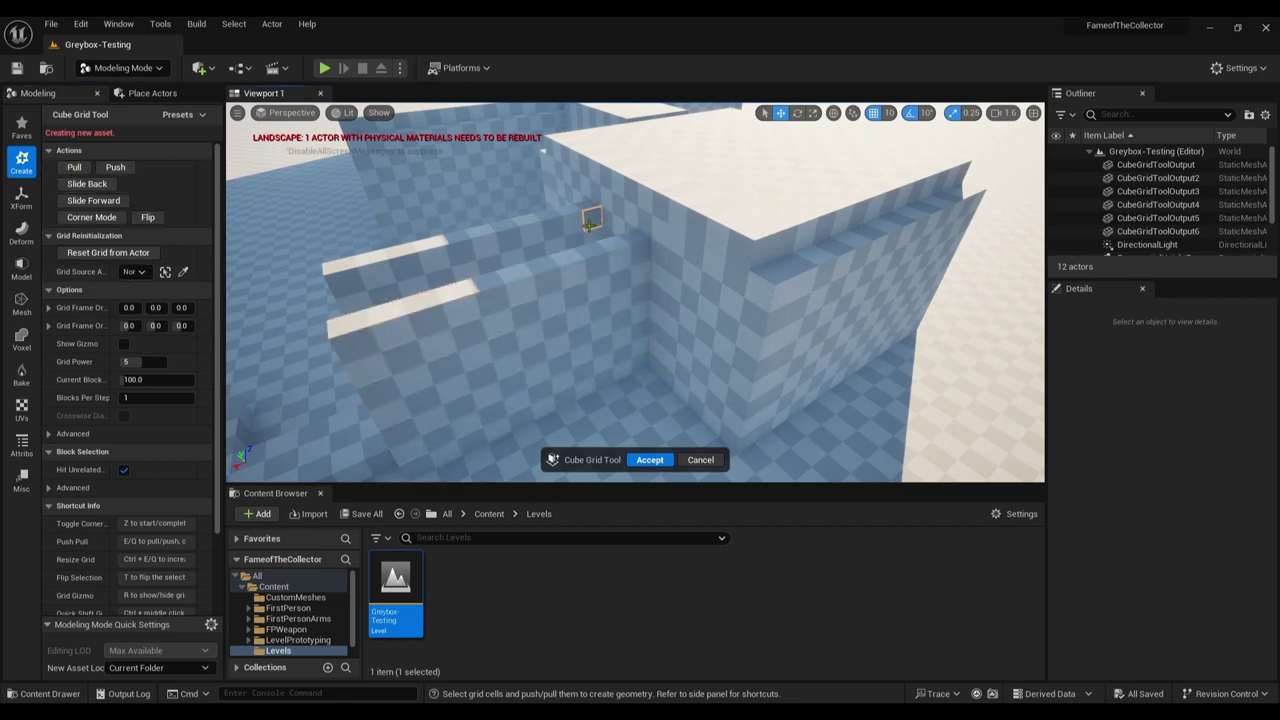
pyautogui.click(74, 167)
pyautogui.click(74, 167)
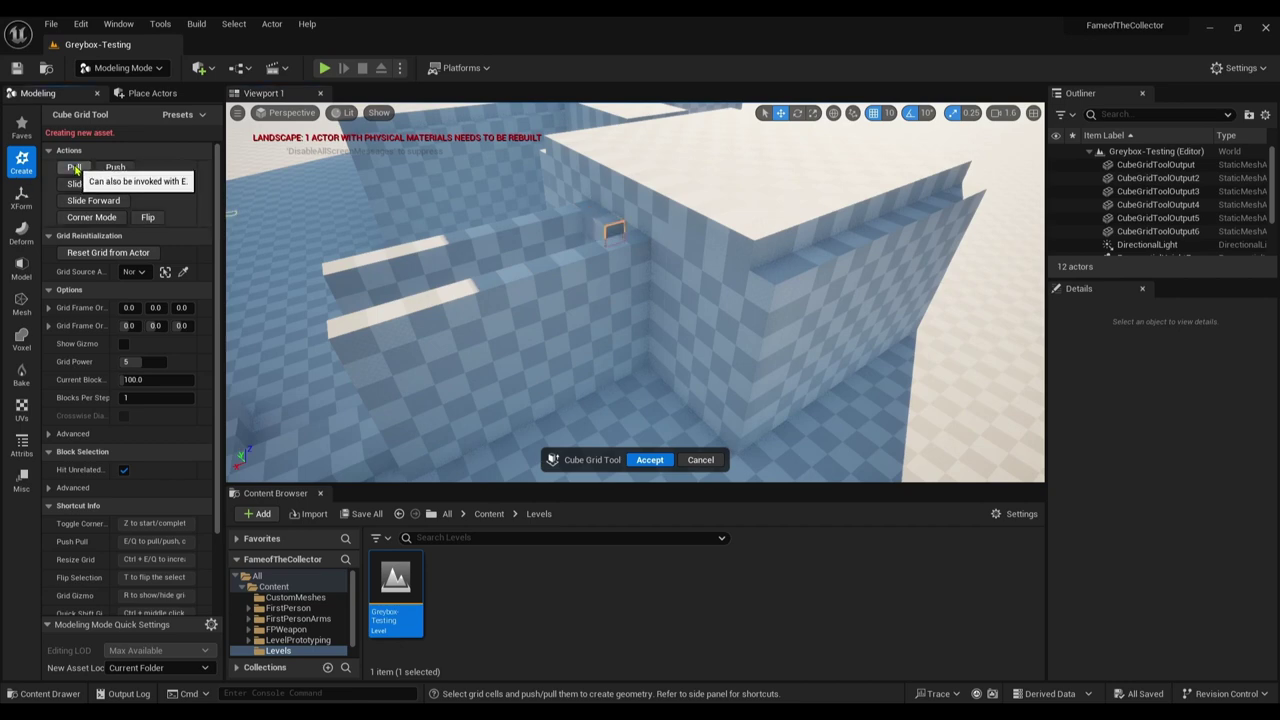
pyautogui.moveTo(431, 240); pyautogui.dragTo(635, 290, button='right')
pyautogui.moveTo(414, 113); pyautogui.dragTo(414, 113, button='right')
pyautogui.moveTo(635, 290); pyautogui.dragTo(600, 335, button='right')
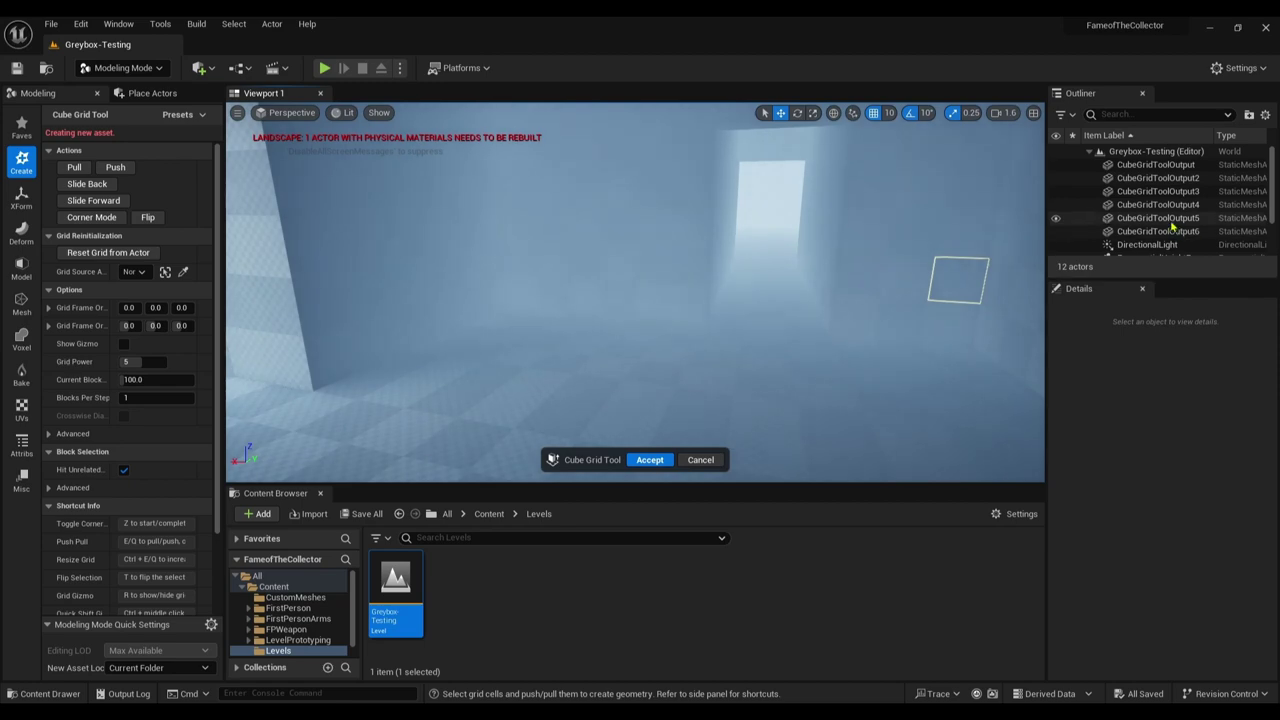
# - Focus on the ExponentialHeightFog actor, return to the greybox building and accept the Cube Grid walls as a new mesh
pyautogui.scroll(-3, 1150, 215)
pyautogui.doubleClick(1173, 198)
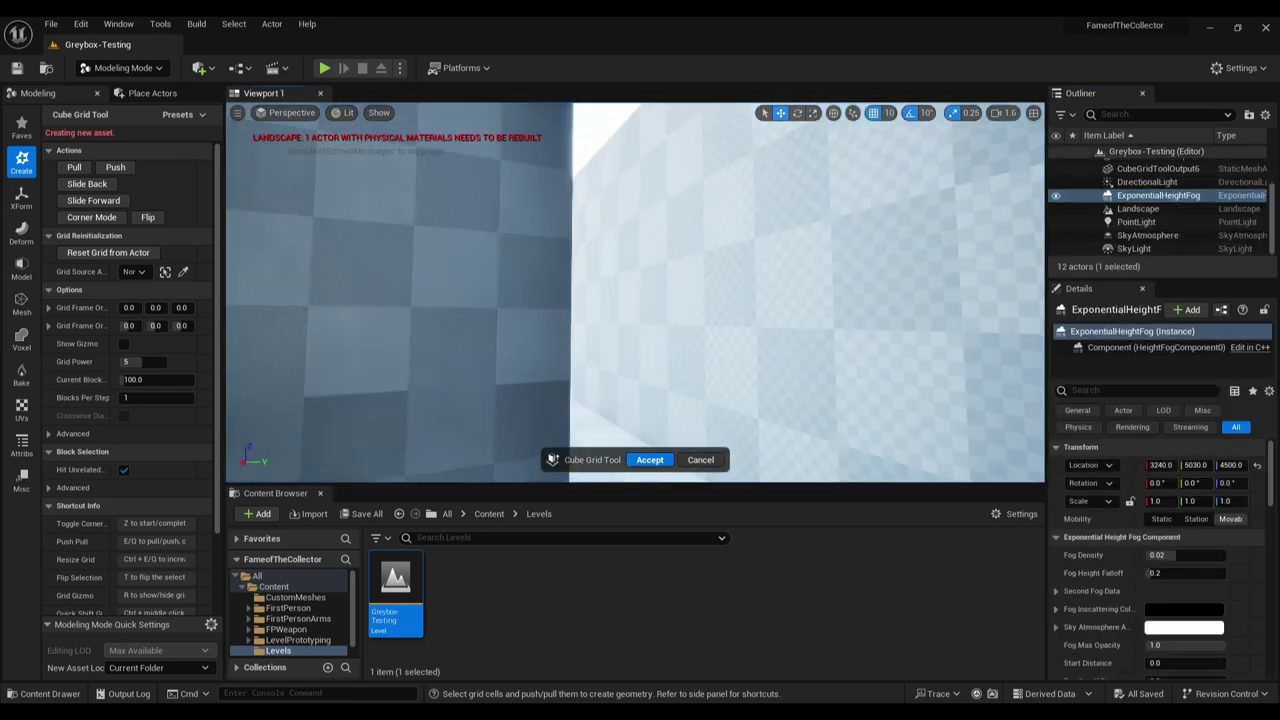
pyautogui.moveTo(635, 292); pyautogui.dragTo(600, 310, button='right')
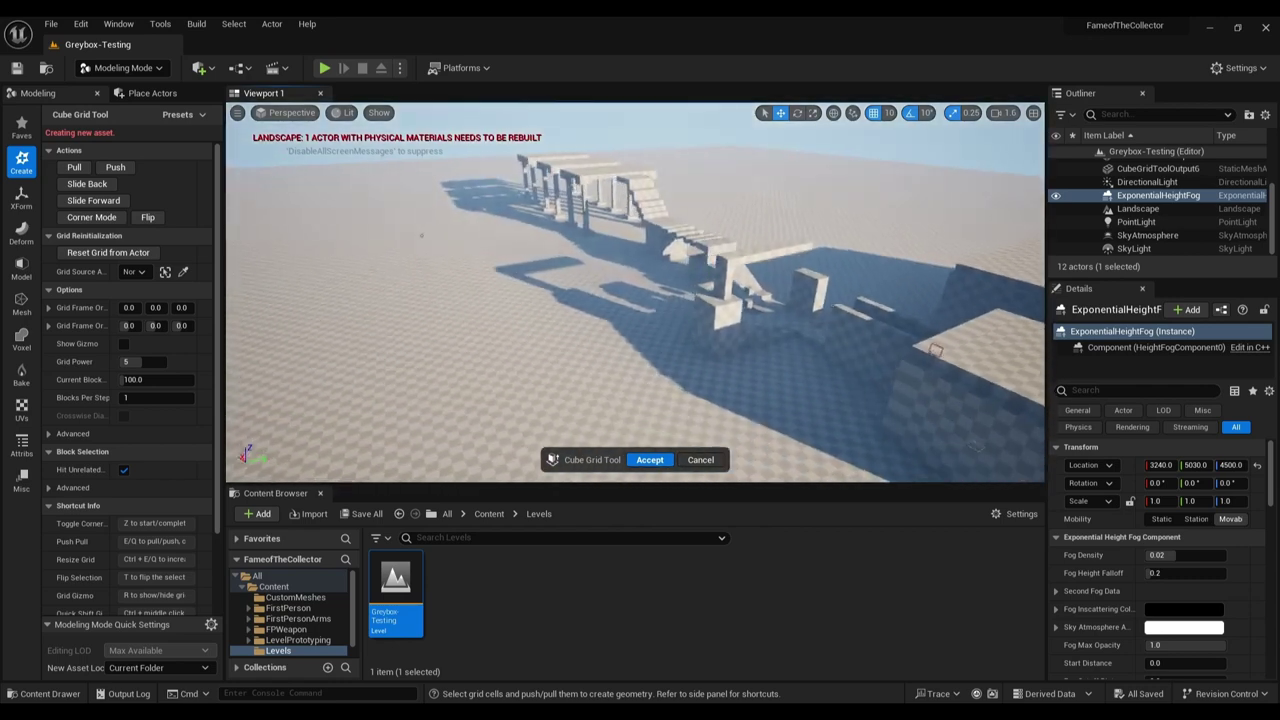
pyautogui.moveTo(656, 348); pyautogui.dragTo(790, 365, button='right')
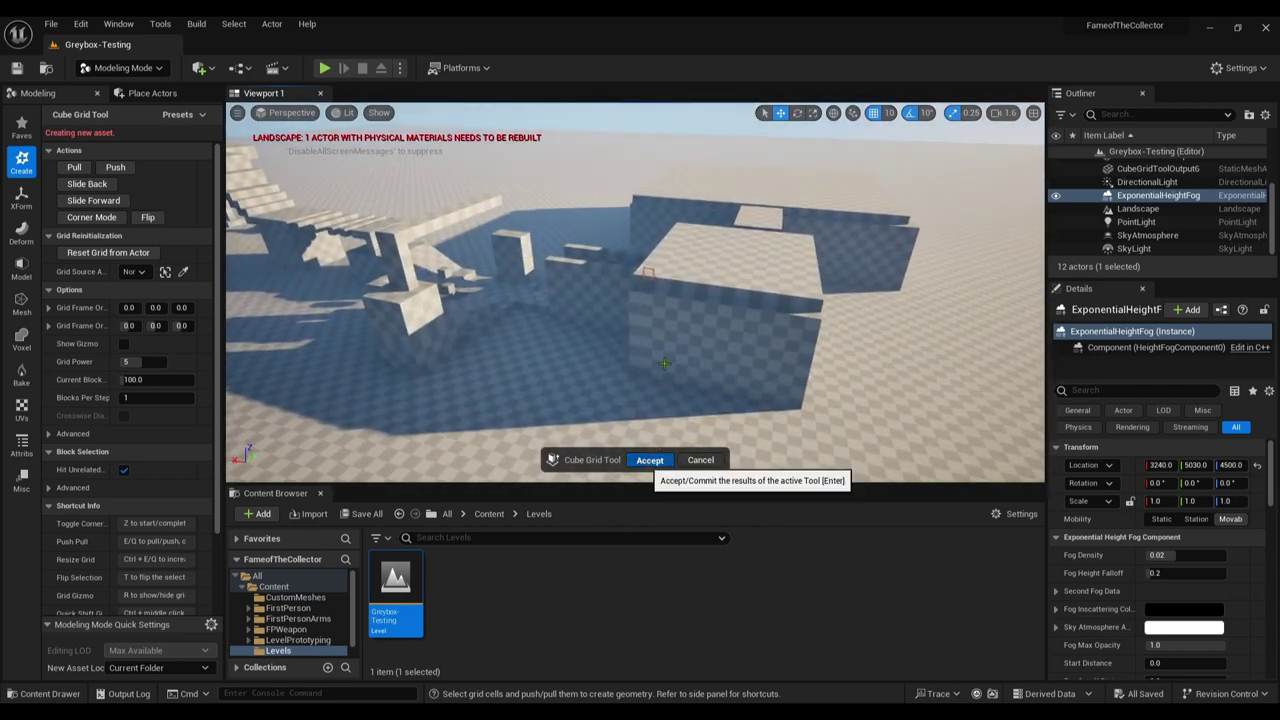
pyautogui.click(649, 460)
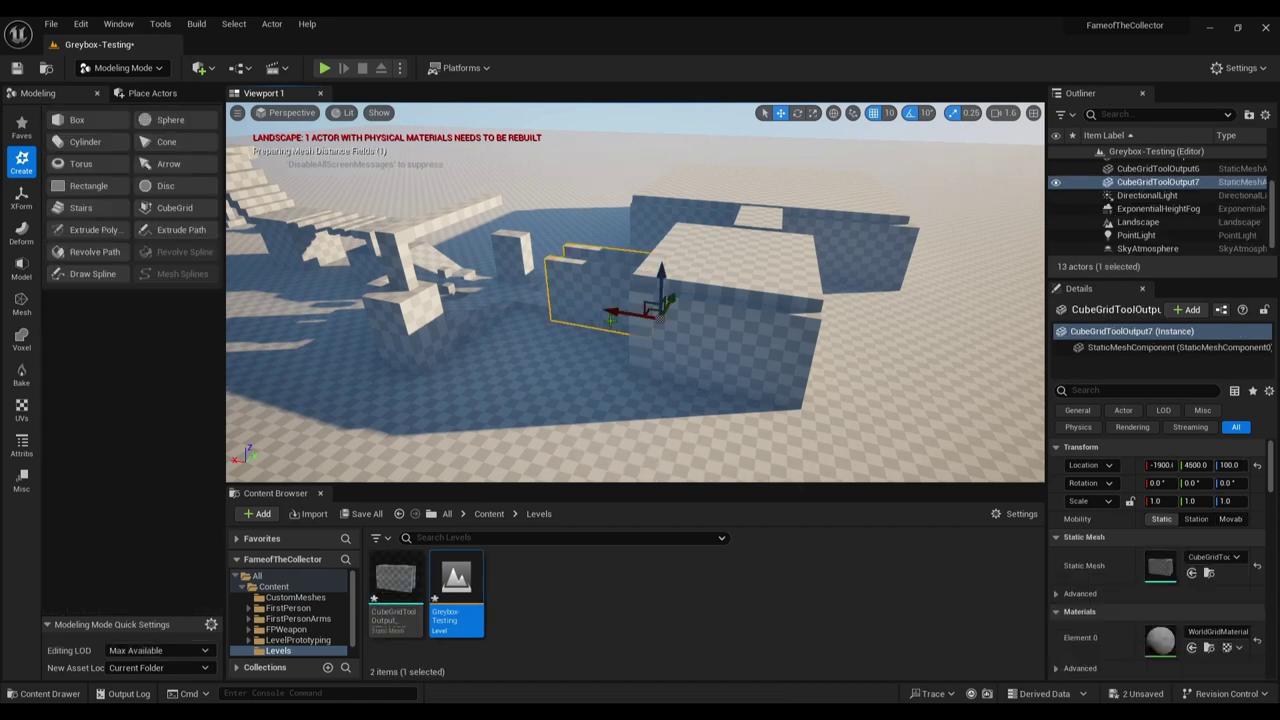
# - Select the ExponentialHeightFog actor and examine the whole greybox layout from above, including the building and the structures beyond it
pyautogui.click(1137, 222)
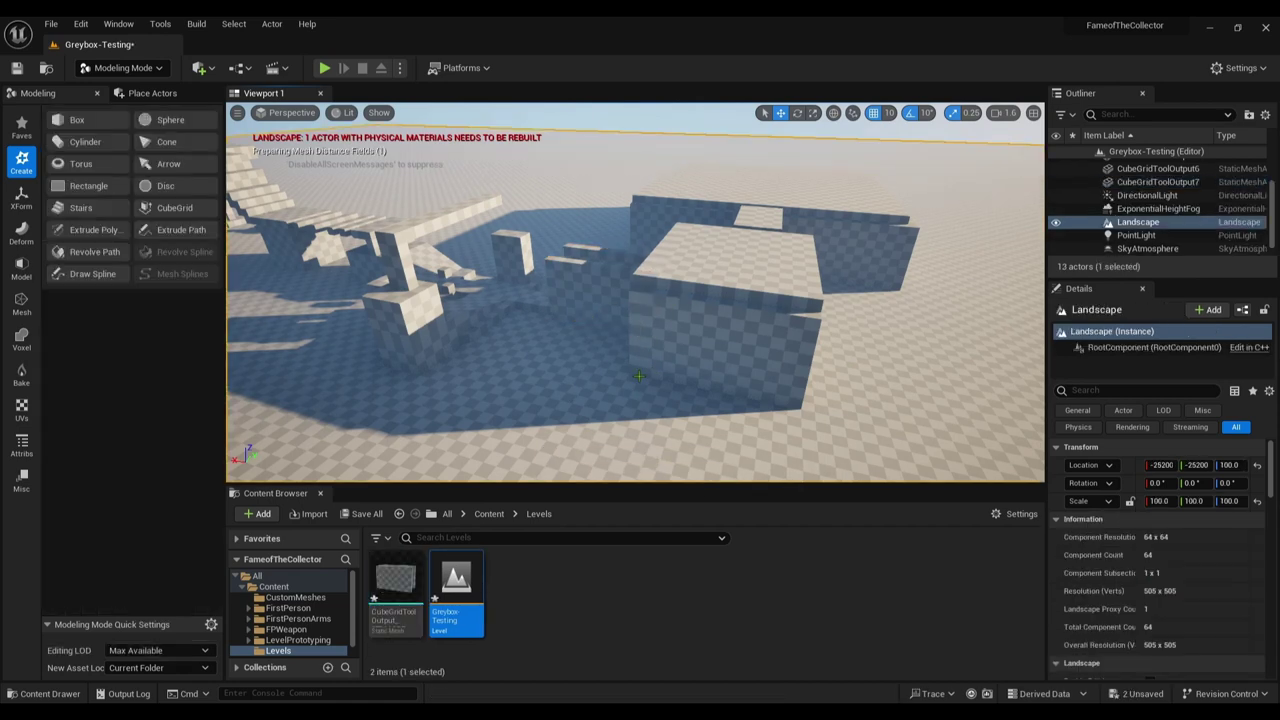
pyautogui.click(1160, 209)
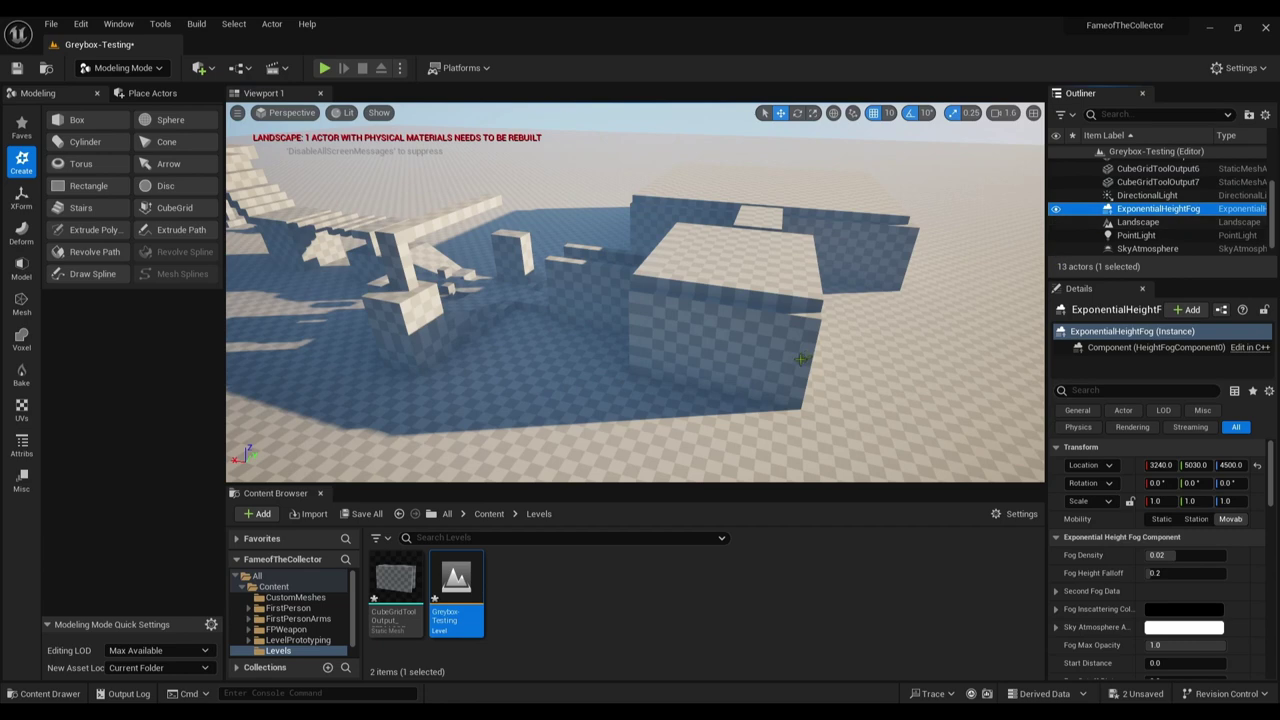
pyautogui.moveTo(640, 340); pyautogui.dragTo(495, 298, button='right')
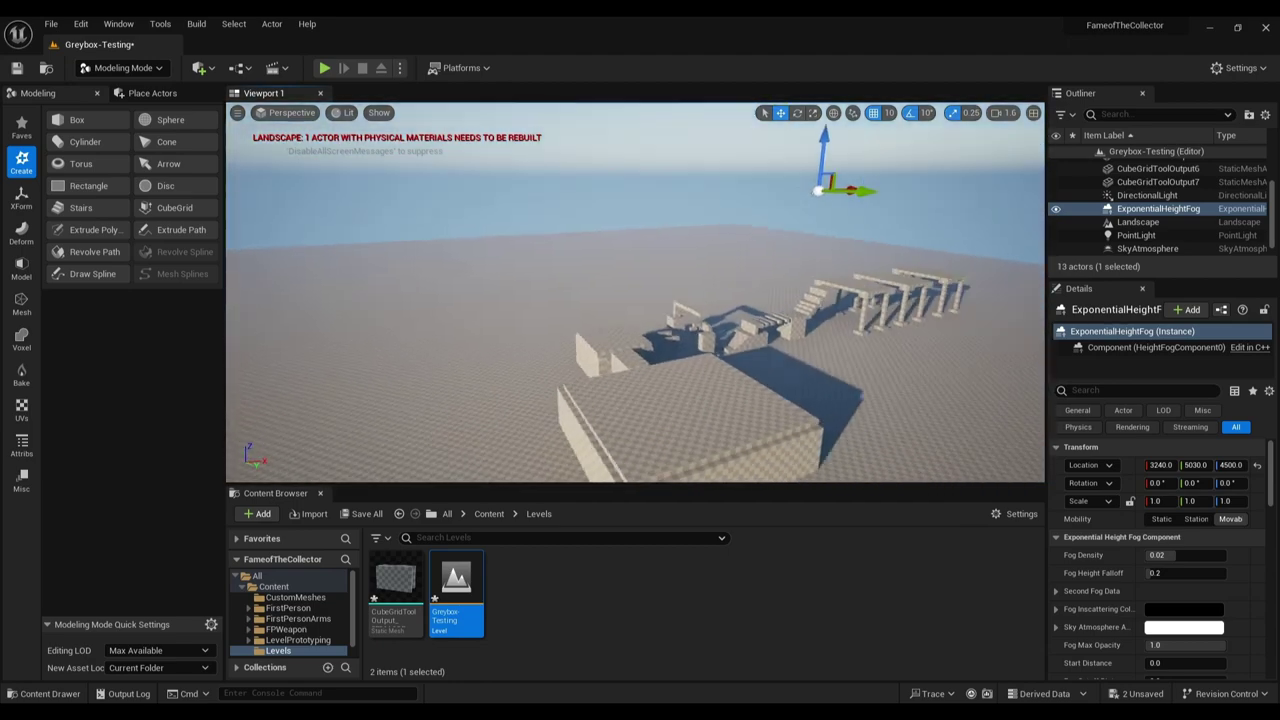
pyautogui.moveTo(635, 292); pyautogui.dragTo(400, 380, button='right')
pyautogui.press('w')
pyautogui.press('s')
pyautogui.moveTo(687, 406); pyautogui.dragTo(687, 406, button='right')
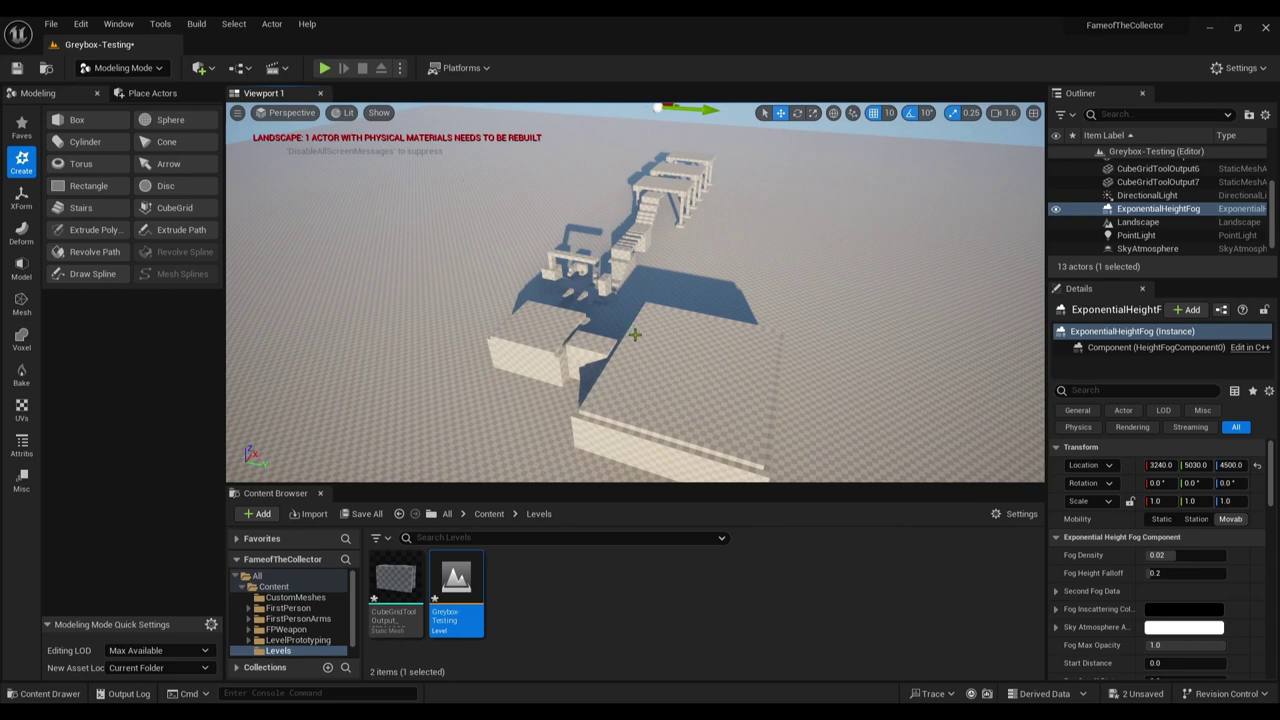